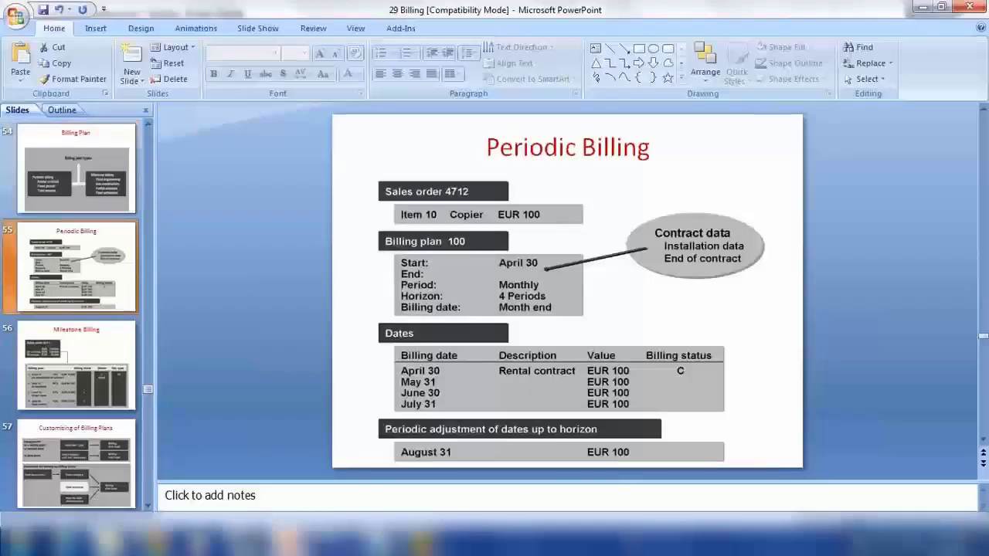
Step: Switch from the PowerPoint slides to SAP, close the Maintain Billing Due List session and bring up the billing invoice session
{"action": "left_click", "coordinate": [386, 498]}
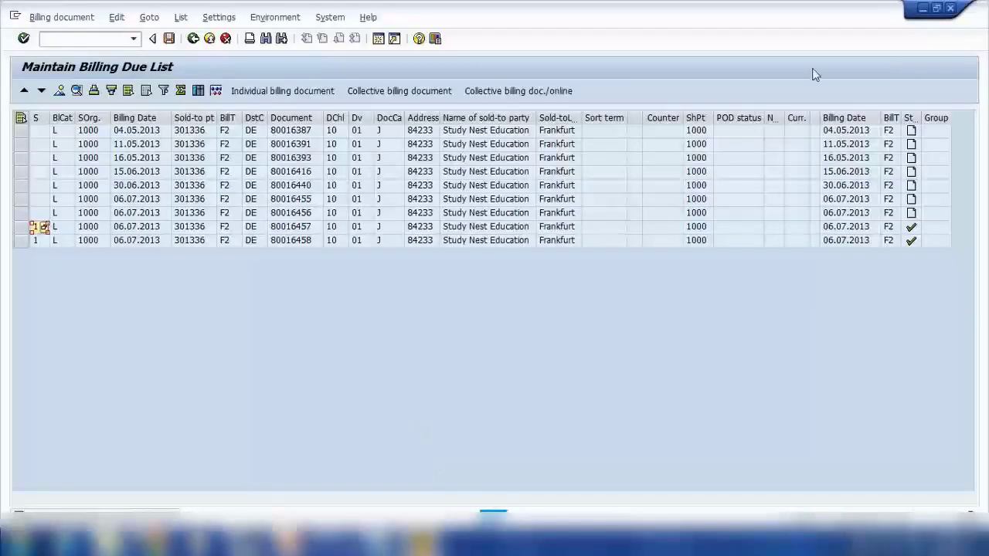
{"action": "left_click", "coordinate": [950, 9]}
{"action": "mouse_move", "coordinate": [417, 541]}
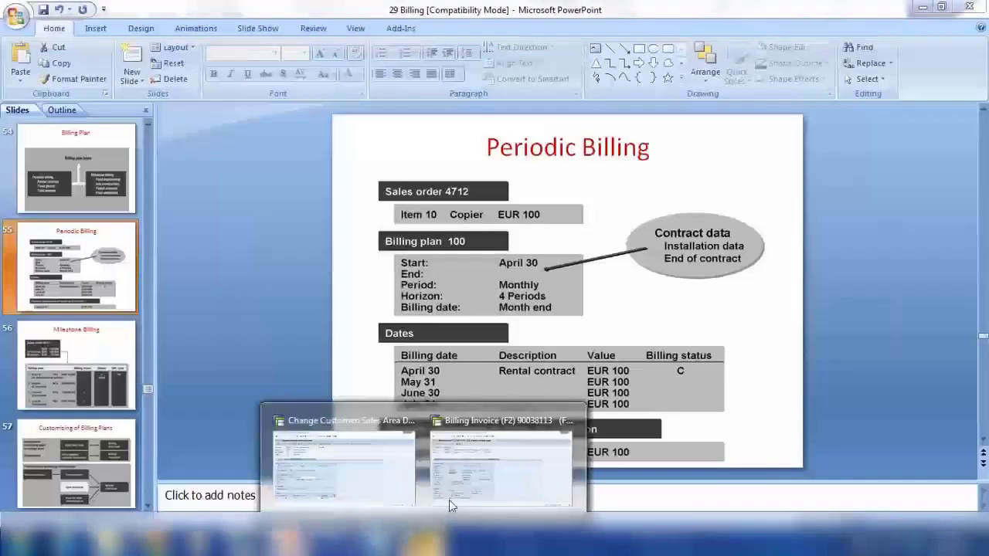
{"action": "left_click", "coordinate": [498, 459]}
{"action": "left_click", "coordinate": [337, 541]}
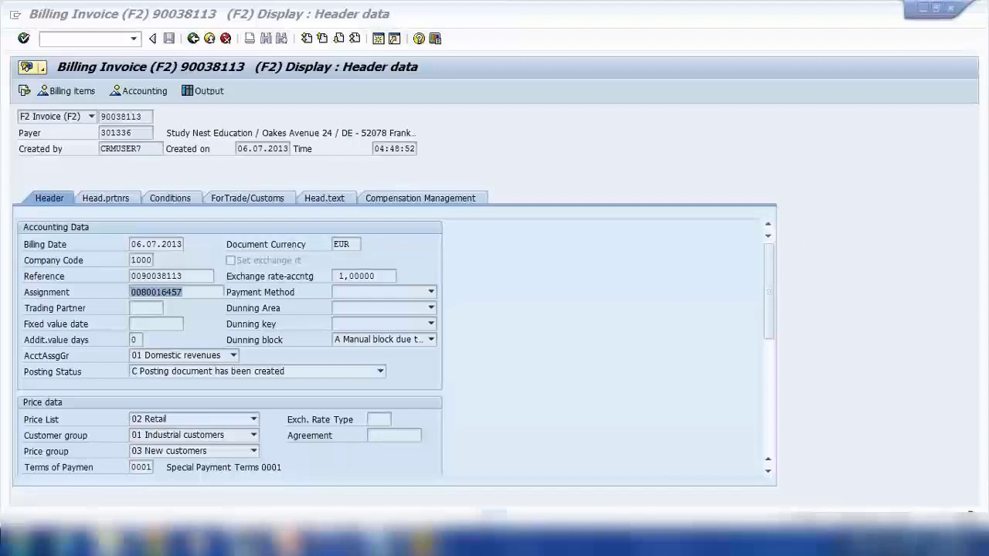
Step: Adjust the computer's speaker volume
{"action": "left_click", "coordinate": [891, 539]}
{"action": "left_click_drag", "start_coordinate": [891, 437], "coordinate": [889, 387]}
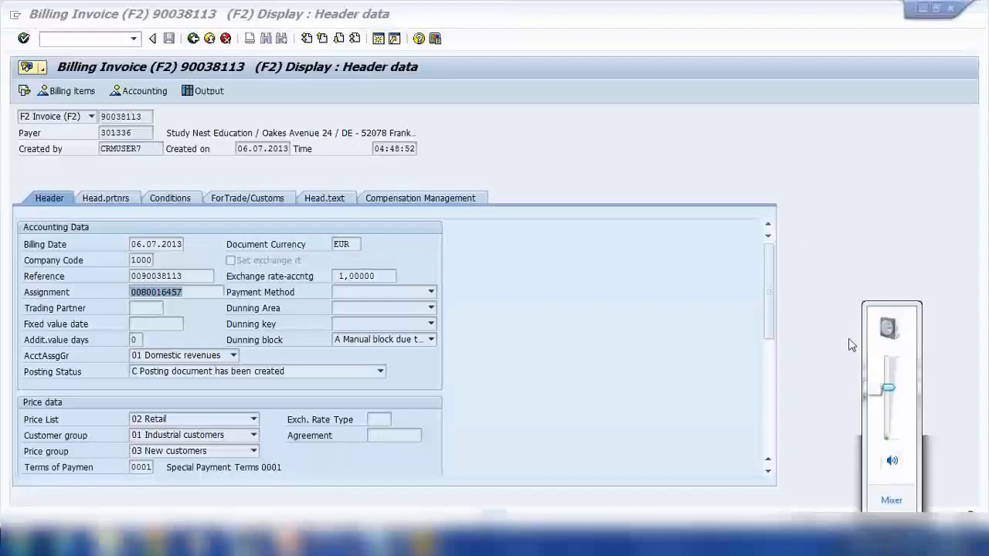
{"action": "left_click", "coordinate": [784, 191]}
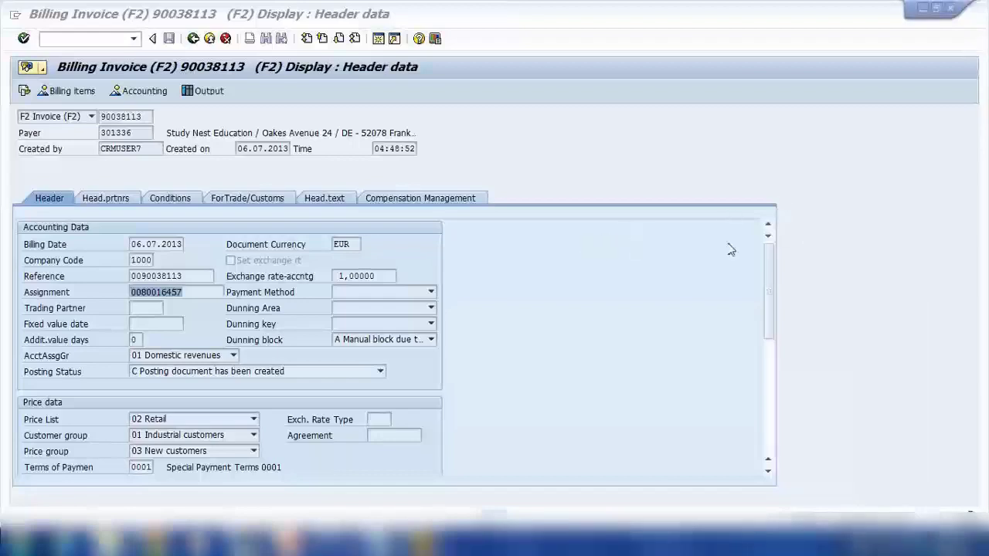
{"action": "left_click", "coordinate": [894, 547]}
{"action": "left_click_drag", "start_coordinate": [891, 387], "coordinate": [892, 408]}
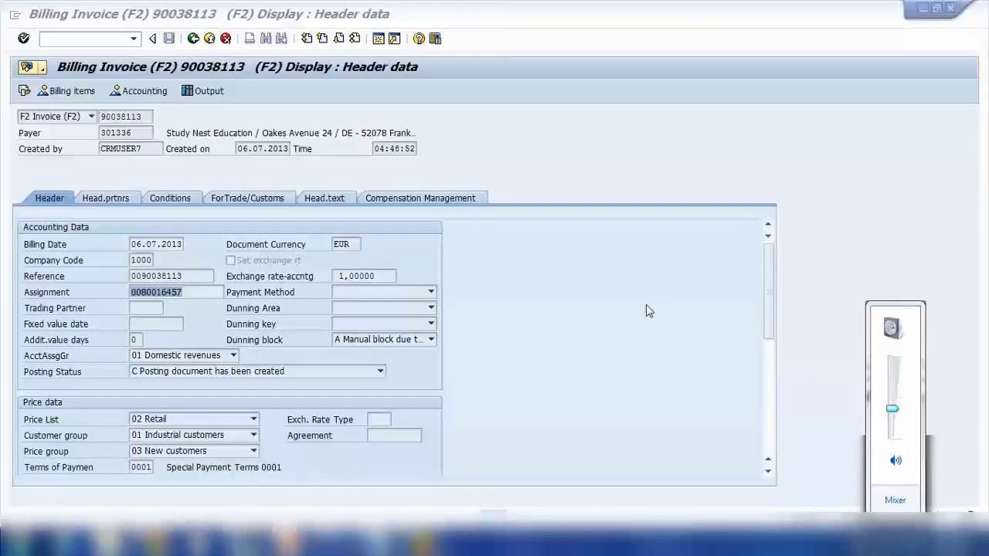
{"action": "left_click", "coordinate": [582, 246]}
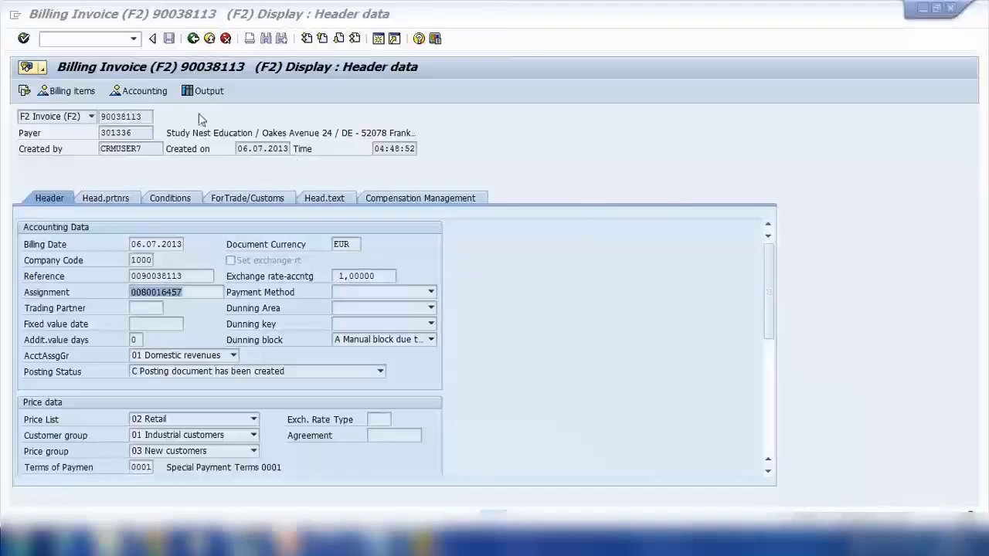
Step: Leave the billing invoice with the command /n and expand the Logistics folder in the SAP menu
{"action": "left_click", "coordinate": [77, 37]}
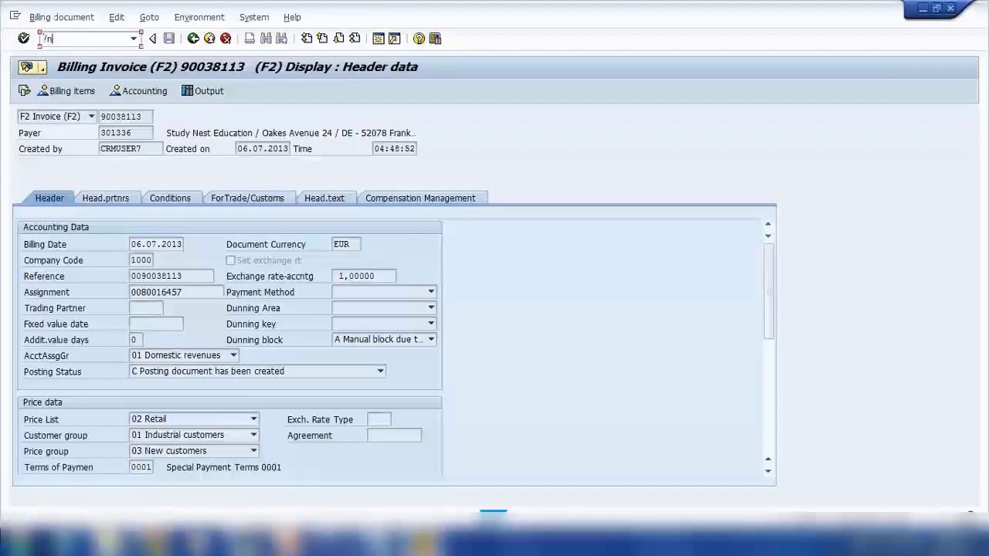
{"action": "type", "text": "/n"}
{"action": "key", "text": "Return"}
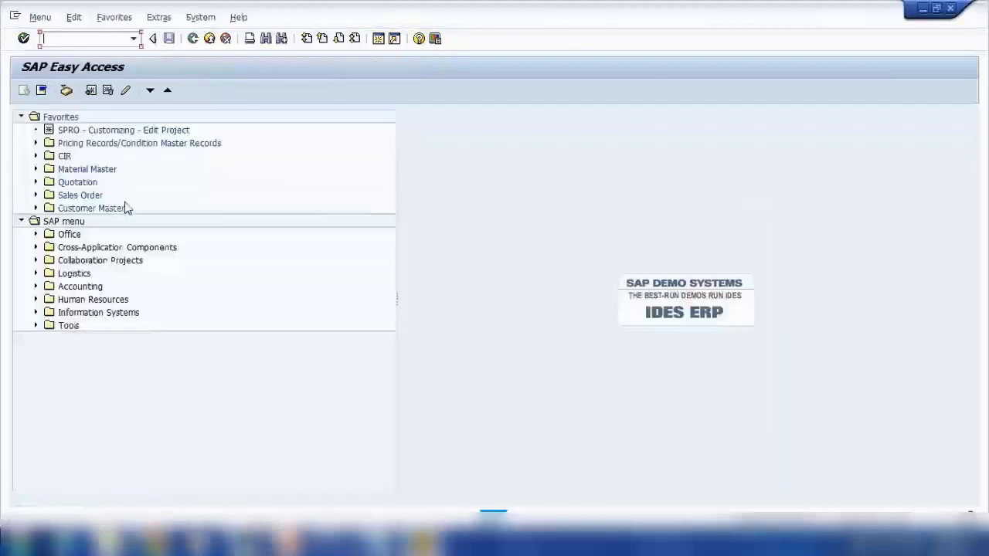
{"action": "left_click", "coordinate": [36, 274]}
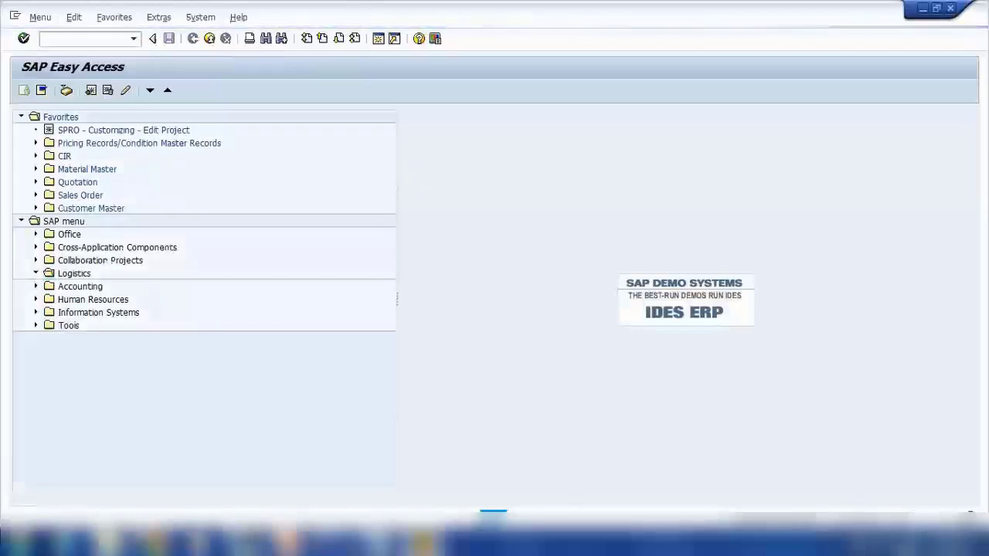
Step: Lower the computer's speaker volume to 5
{"action": "left_click", "coordinate": [898, 545]}
{"action": "left_click_drag", "start_coordinate": [897, 420], "coordinate": [896, 436]}
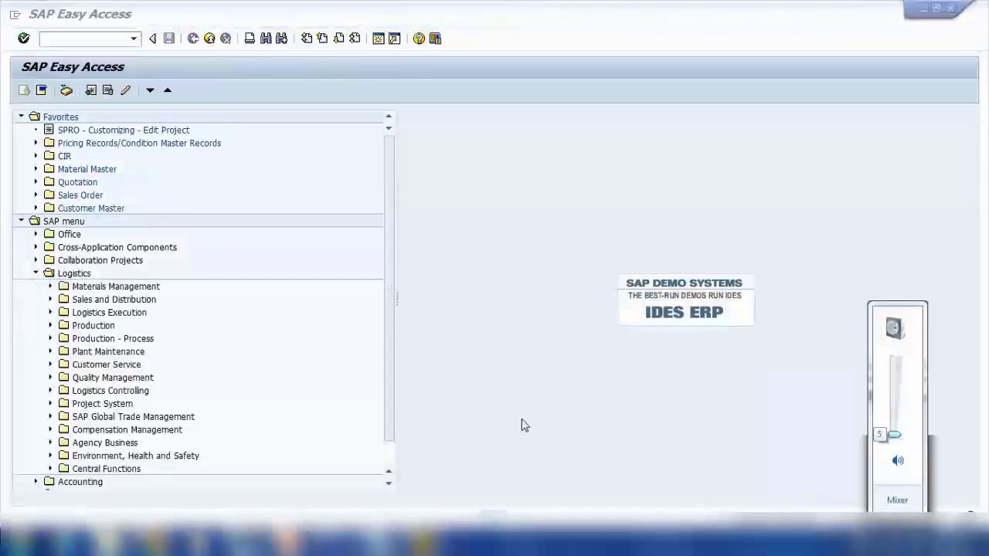
{"action": "left_click", "coordinate": [220, 345]}
Step: Start transaction VA41 - Create from Sales and Distribution, Sales, Contract in the SAP menu
{"action": "left_click", "coordinate": [50, 299]}
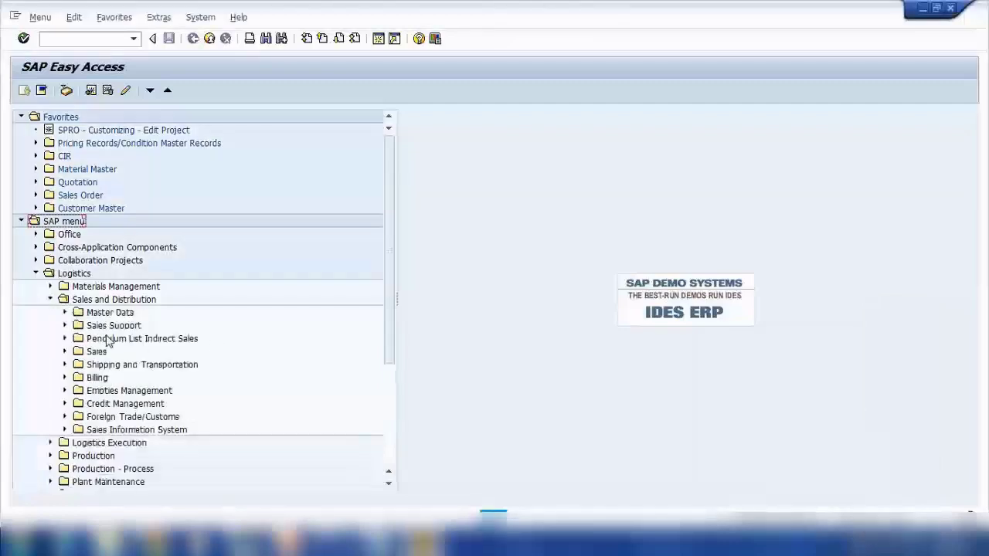
{"action": "left_click", "coordinate": [65, 312]}
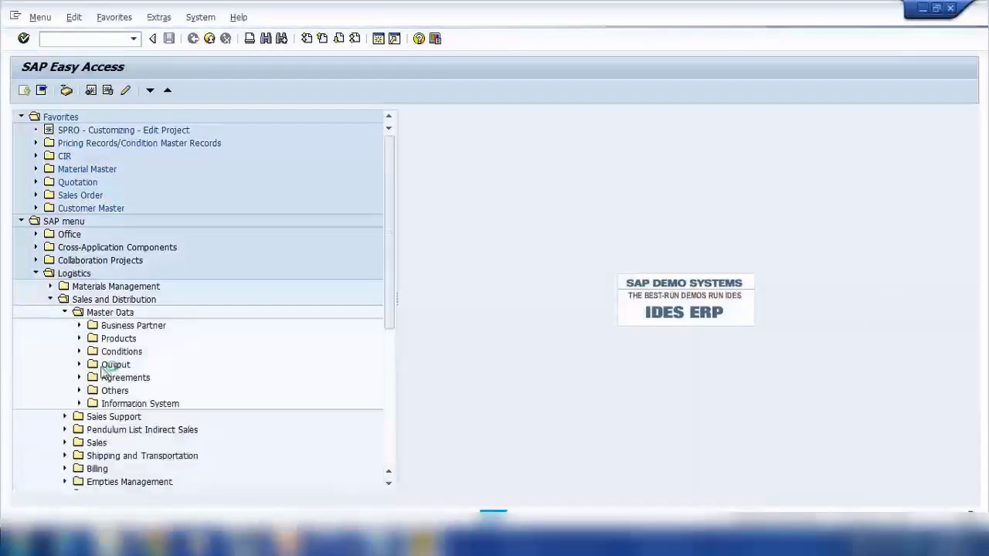
{"action": "left_click", "coordinate": [65, 312]}
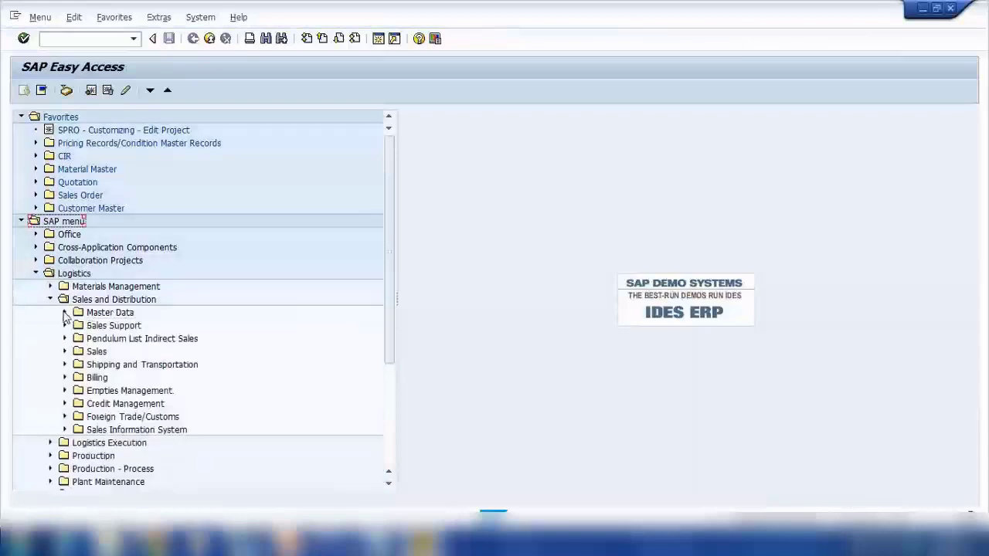
{"action": "left_click", "coordinate": [65, 353]}
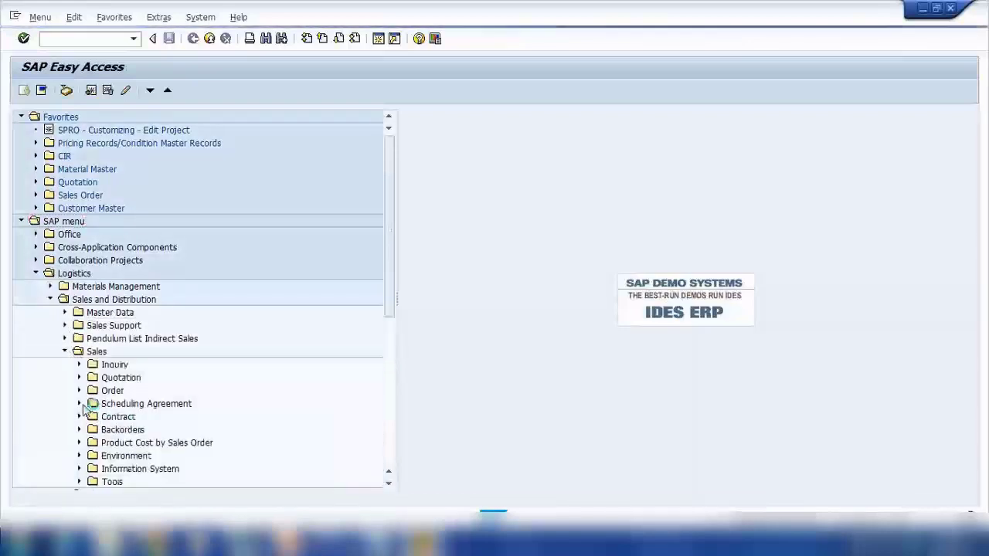
{"action": "left_click", "coordinate": [81, 418]}
{"action": "left_click", "coordinate": [146, 431]}
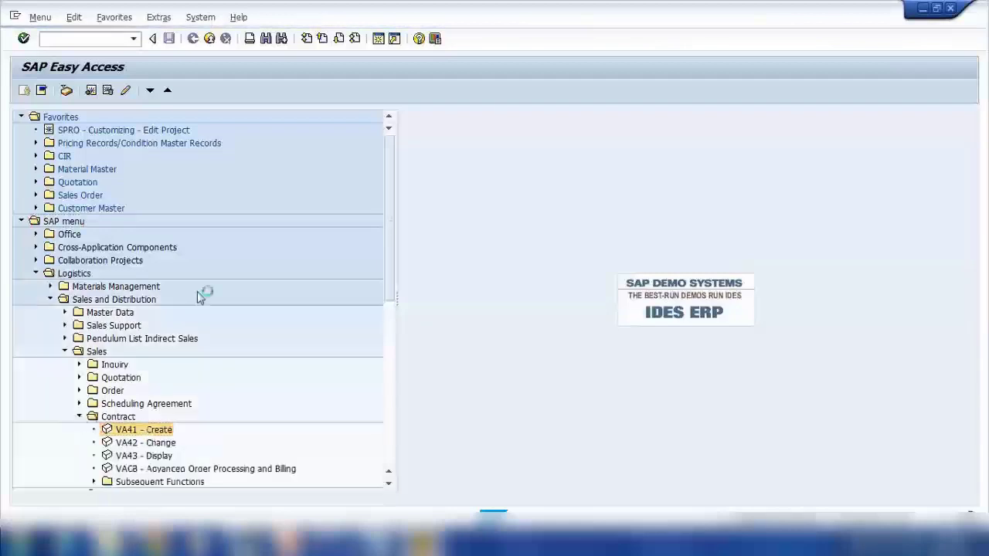
Step: Look up the contract types and choose SC (Service and Maint.) for the new contract
{"action": "left_click", "coordinate": [154, 148]}
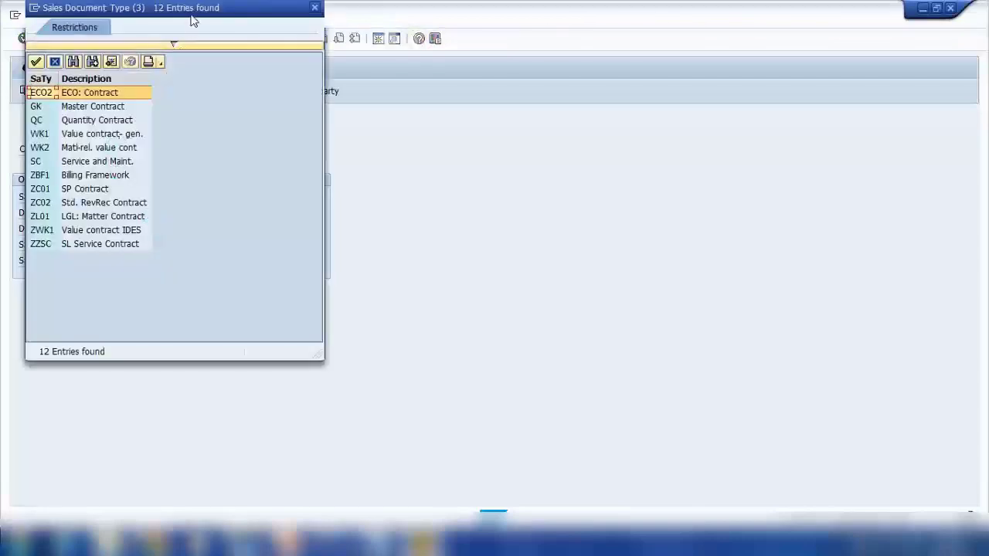
{"action": "left_click_drag", "start_coordinate": [191, 17], "coordinate": [340, 68]}
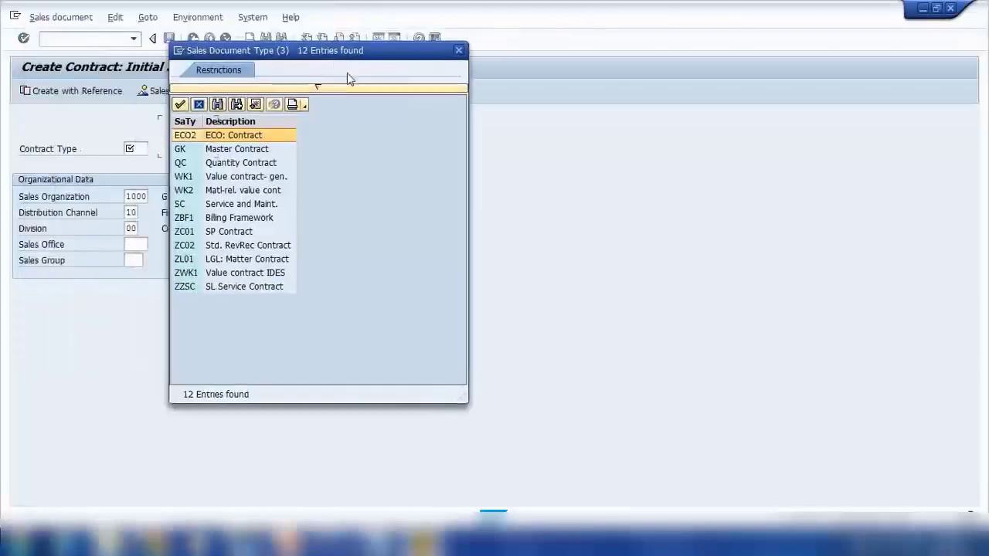
{"action": "left_click", "coordinate": [253, 164]}
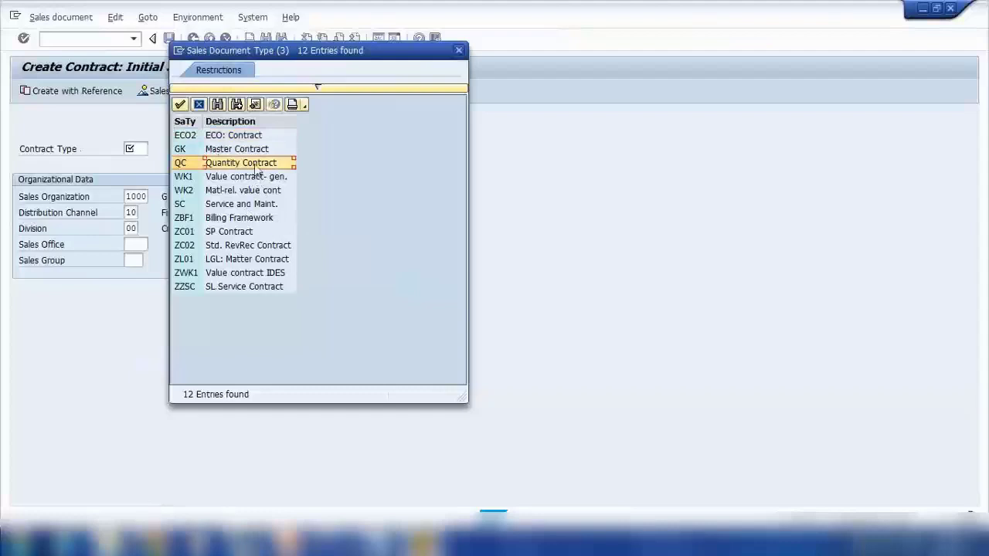
{"action": "double_click", "coordinate": [232, 204]}
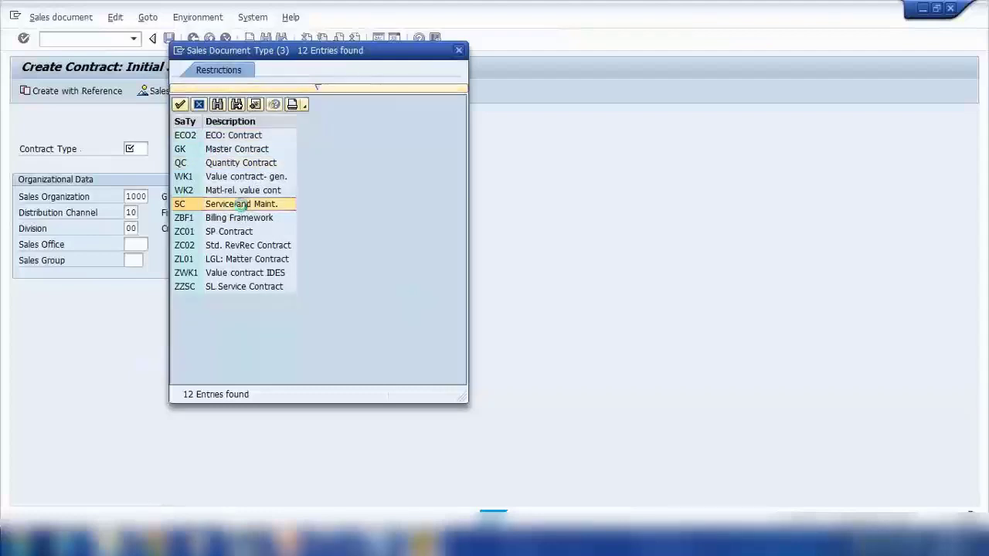
{"action": "key", "text": "Return"}
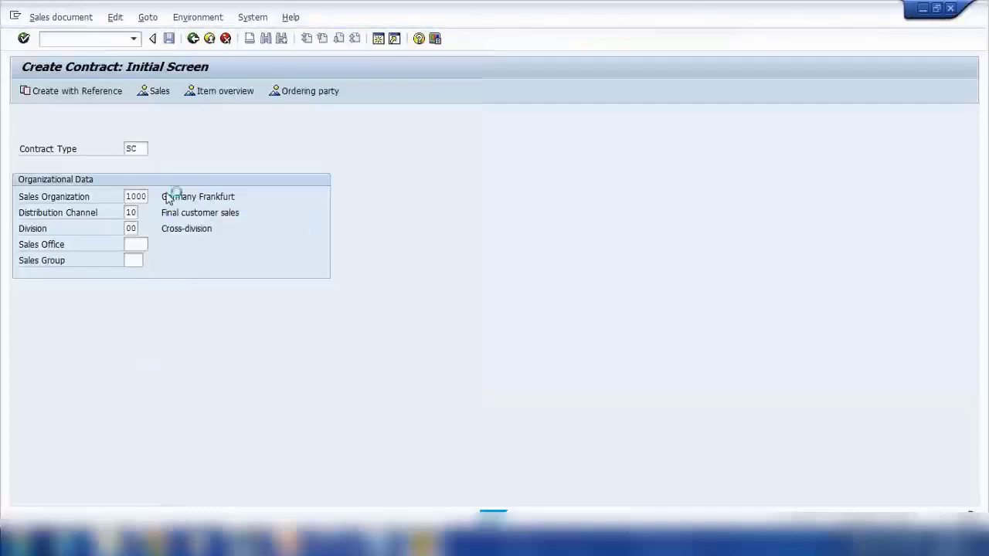
Step: Continue to the contract overview and enter the customer number as the sold-to party
{"action": "key", "text": "space"}
{"action": "left_click", "coordinate": [144, 148]}
{"action": "key", "text": "Return"}
{"action": "key", "text": "Return"}
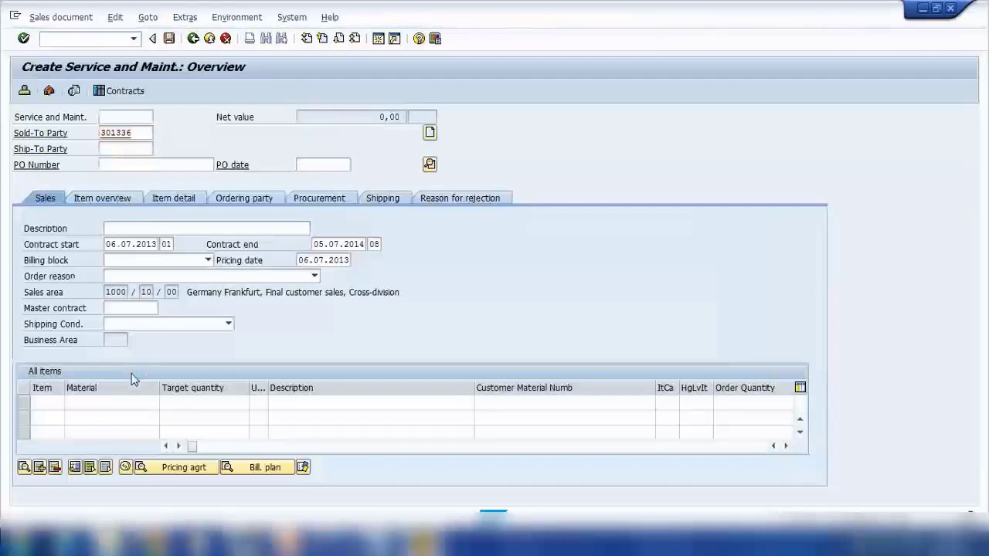
{"action": "key", "text": "space"}
Step: Add material P-109 with target quantity 1 as a contract item, dismissing the open outline agreements prompt
{"action": "left_click", "coordinate": [136, 420]}
{"action": "left_click", "coordinate": [210, 405]}
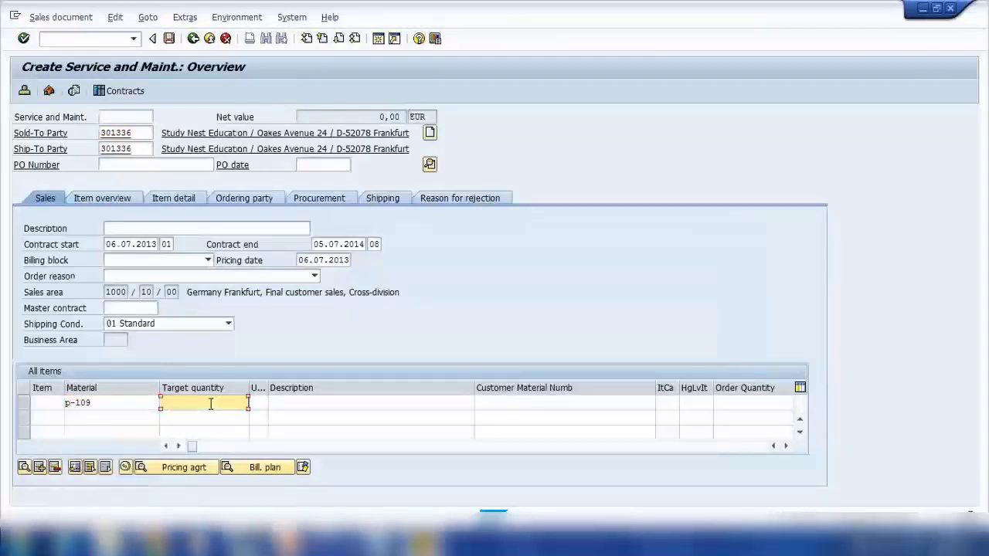
{"action": "type", "text": "1"}
{"action": "key", "text": "Return"}
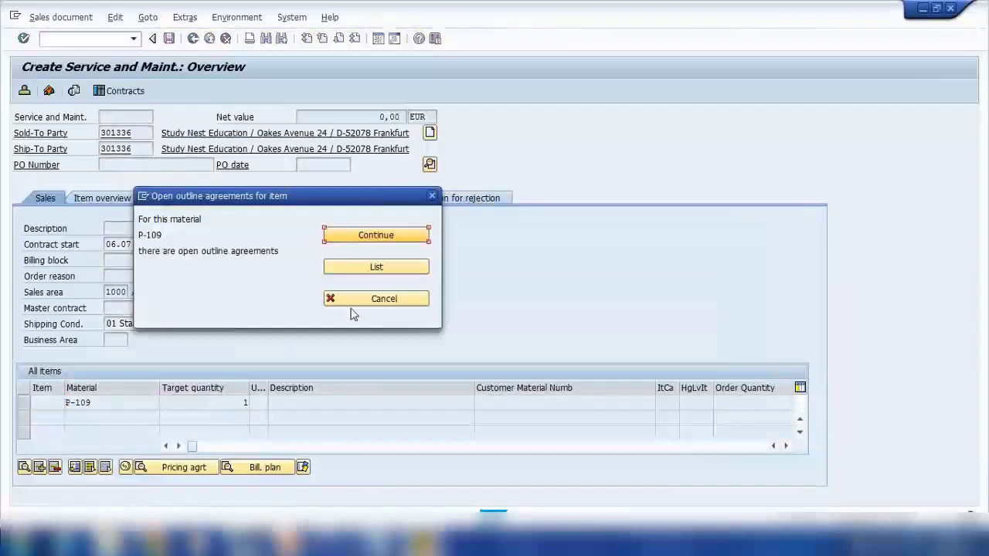
{"action": "left_click", "coordinate": [368, 299]}
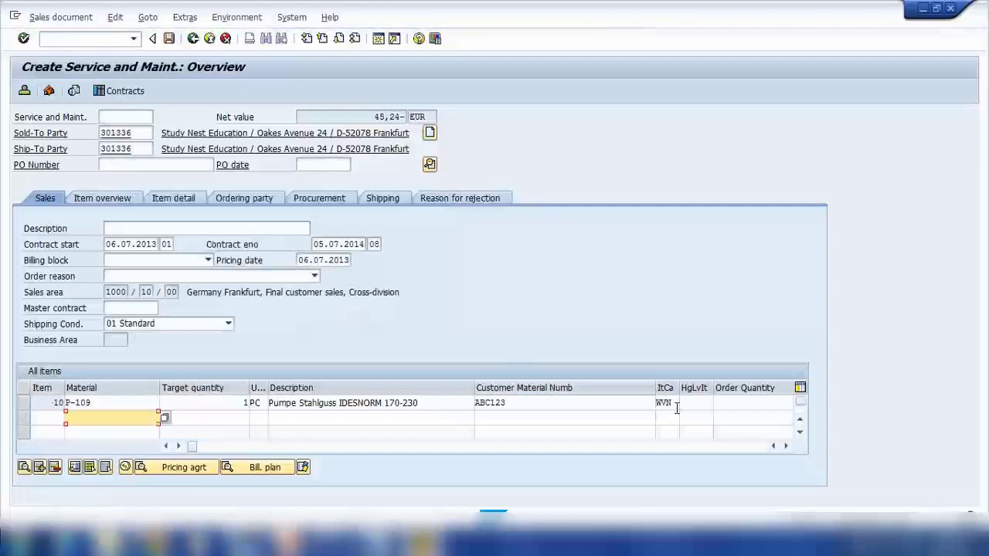
Step: Check the item category of the P-109 item, select its row and open its billing plan
{"action": "left_click", "coordinate": [675, 407]}
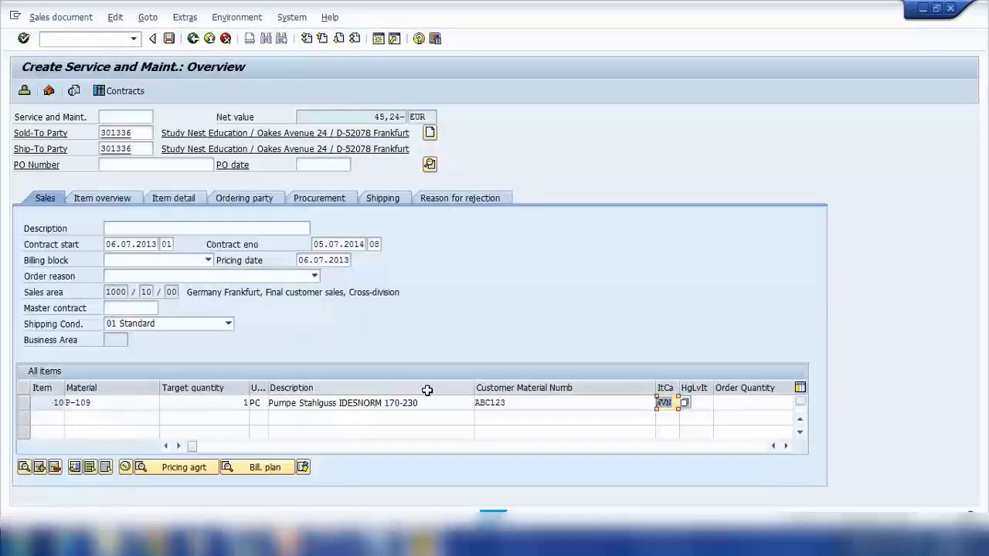
{"action": "left_click", "coordinate": [24, 403]}
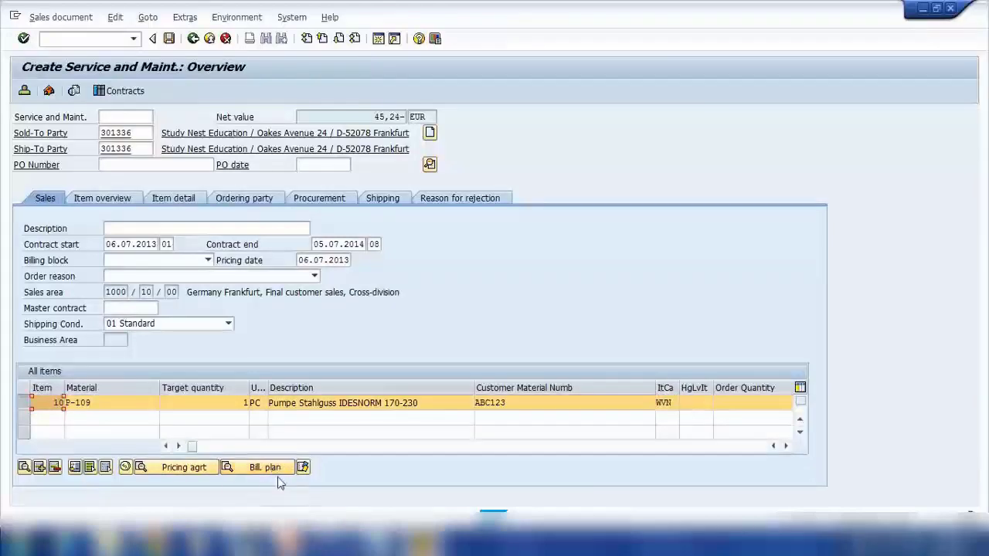
{"action": "left_click", "coordinate": [277, 471]}
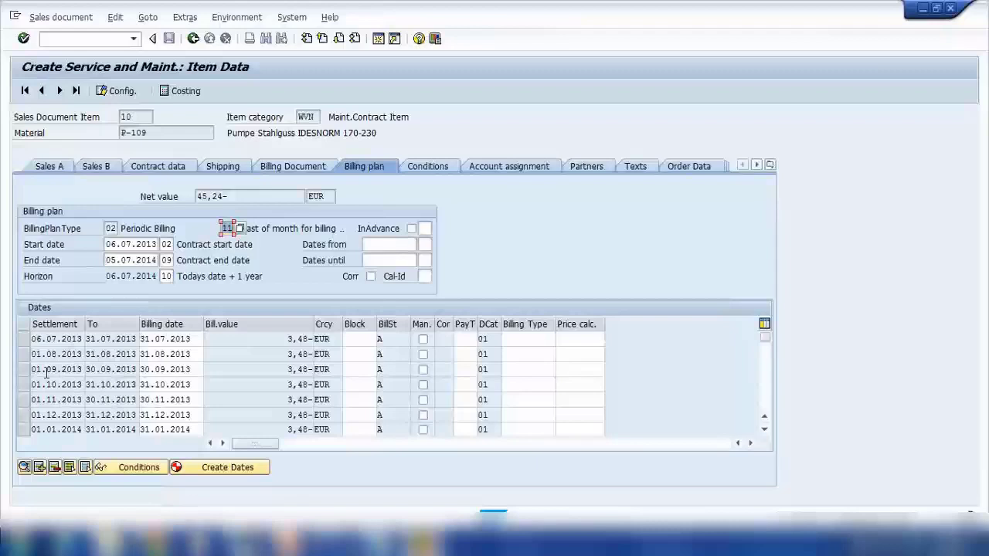
Step: Examine the billing dates and billing values across all rows of the periodic billing plan, along with the plan's start date
{"action": "double_click", "coordinate": [192, 340]}
{"action": "double_click", "coordinate": [196, 354]}
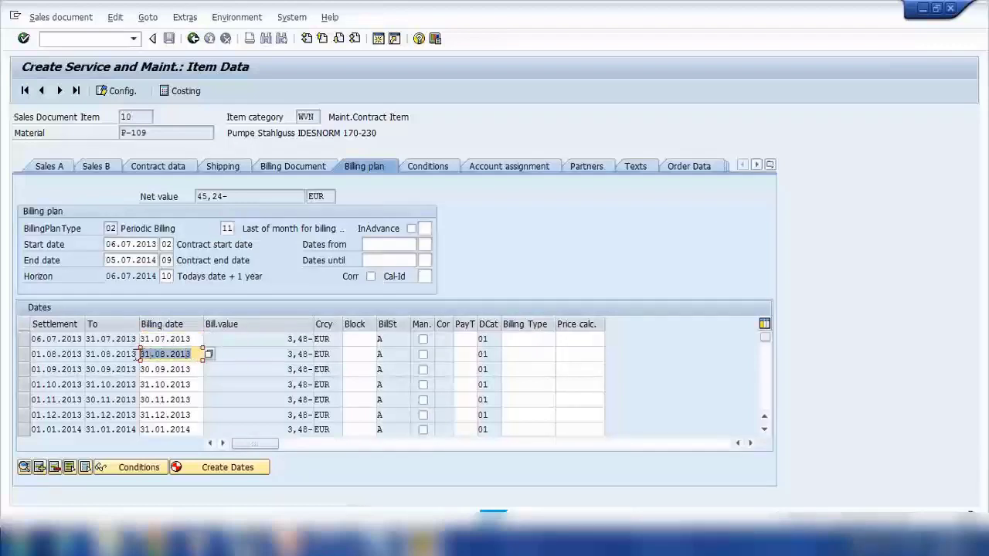
{"action": "double_click", "coordinate": [190, 369]}
{"action": "double_click", "coordinate": [190, 384]}
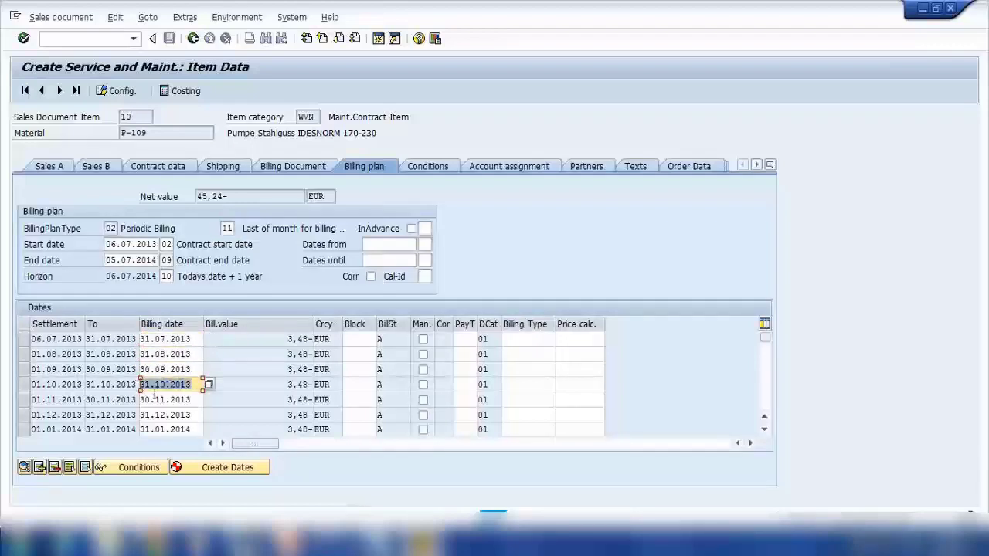
{"action": "double_click", "coordinate": [185, 399]}
{"action": "double_click", "coordinate": [142, 431]}
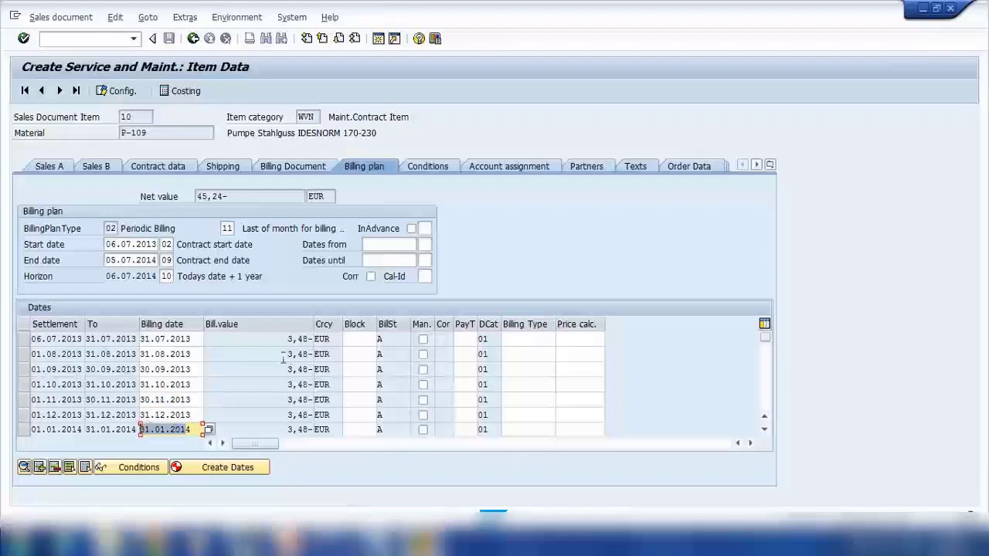
{"action": "left_click_drag", "start_coordinate": [270, 344], "coordinate": [307, 341]}
{"action": "left_click_drag", "start_coordinate": [255, 369], "coordinate": [320, 393]}
{"action": "left_click_drag", "start_coordinate": [272, 414], "coordinate": [315, 411]}
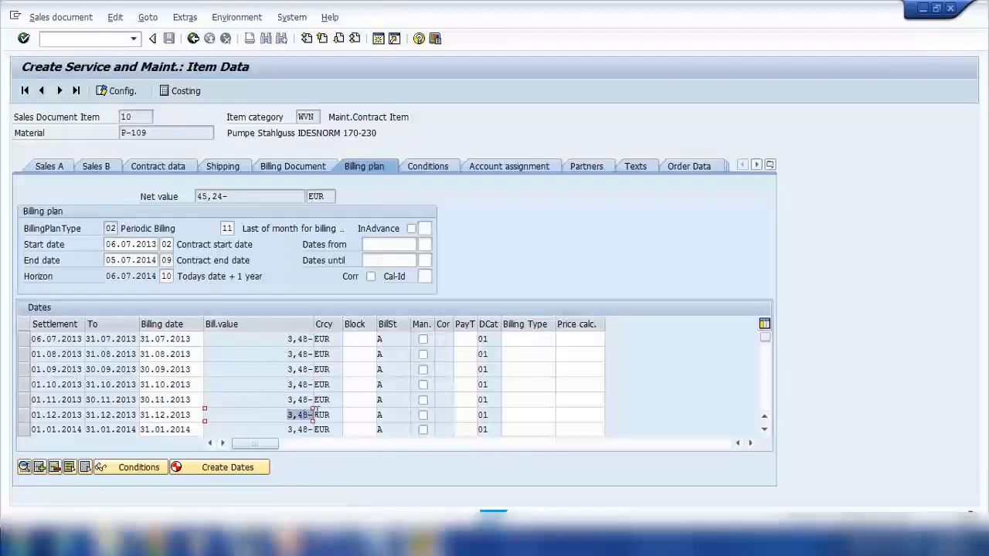
{"action": "left_click", "coordinate": [766, 406]}
{"action": "double_click", "coordinate": [187, 399]}
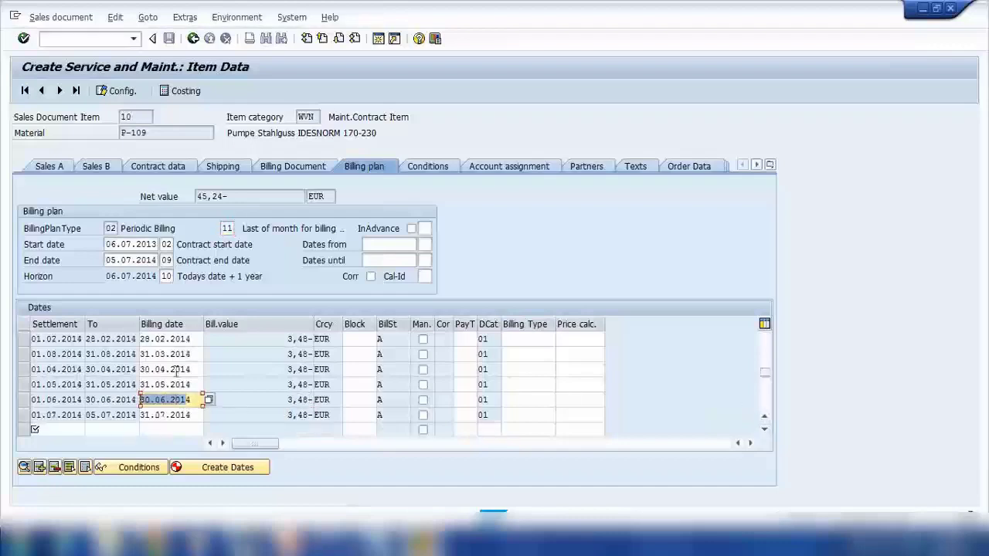
{"action": "double_click", "coordinate": [147, 354]}
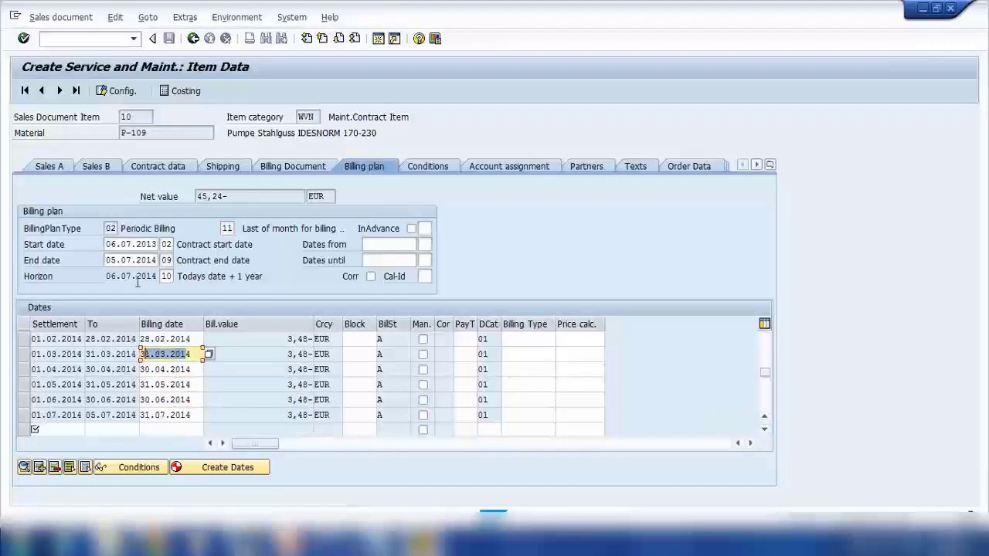
{"action": "double_click", "coordinate": [112, 244]}
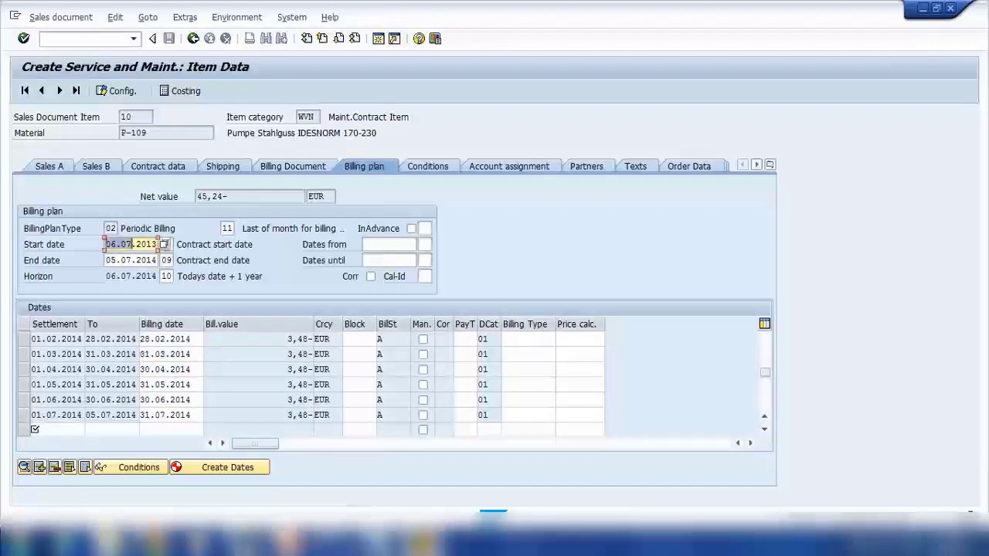
Step: Set the billing plan's end date to 05.07.2015 and check the resulting billing dates from the first row
{"action": "double_click", "coordinate": [110, 261]}
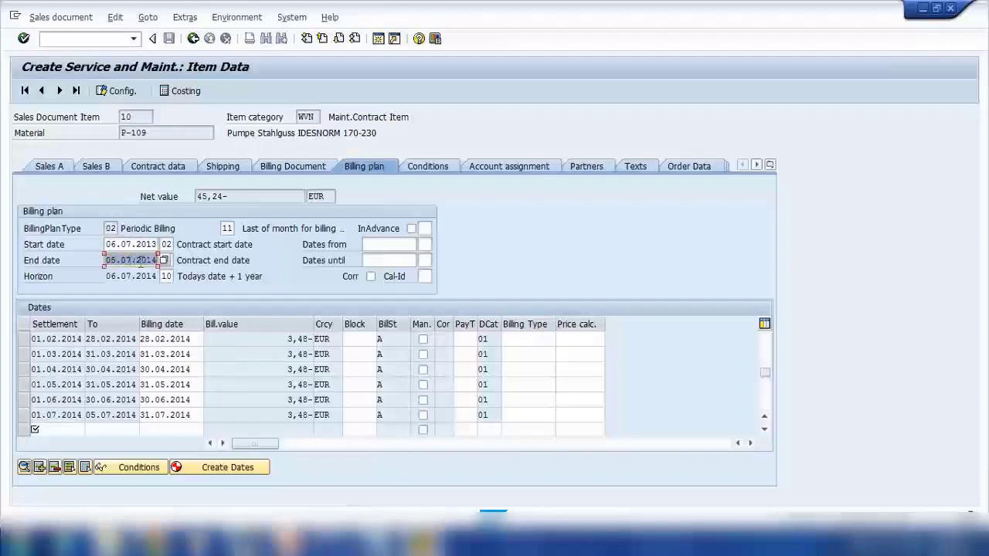
{"action": "left_click", "coordinate": [153, 261]}
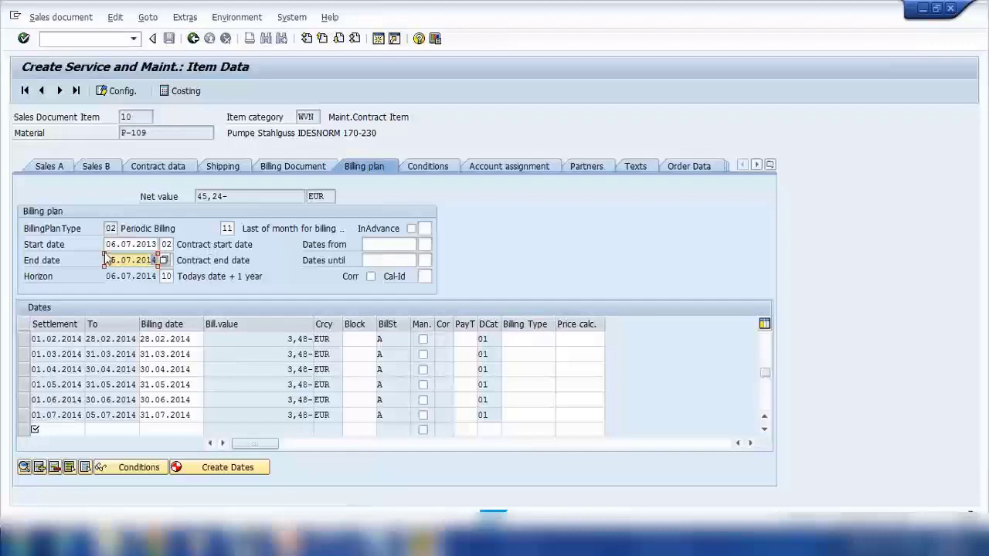
{"action": "key", "text": "Return"}
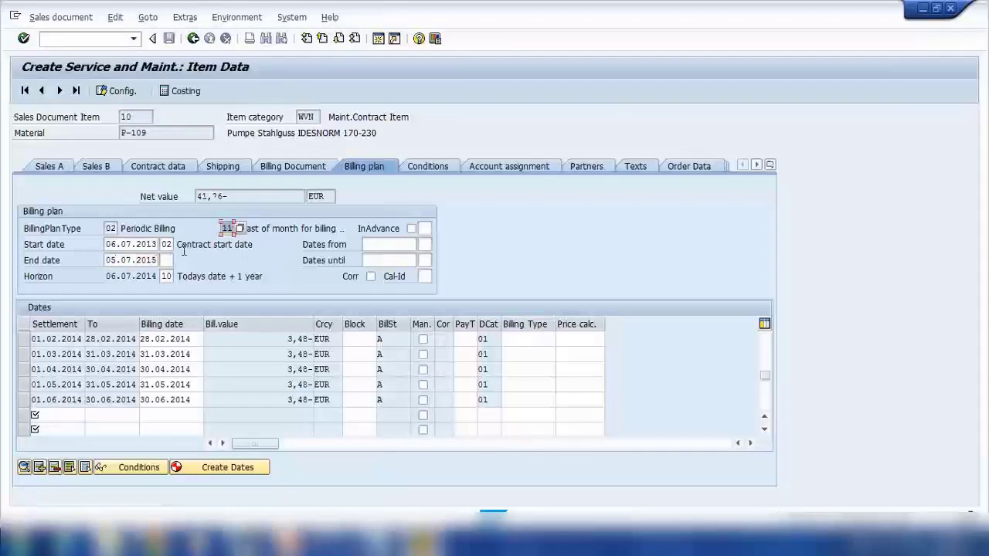
{"action": "left_click", "coordinate": [765, 345]}
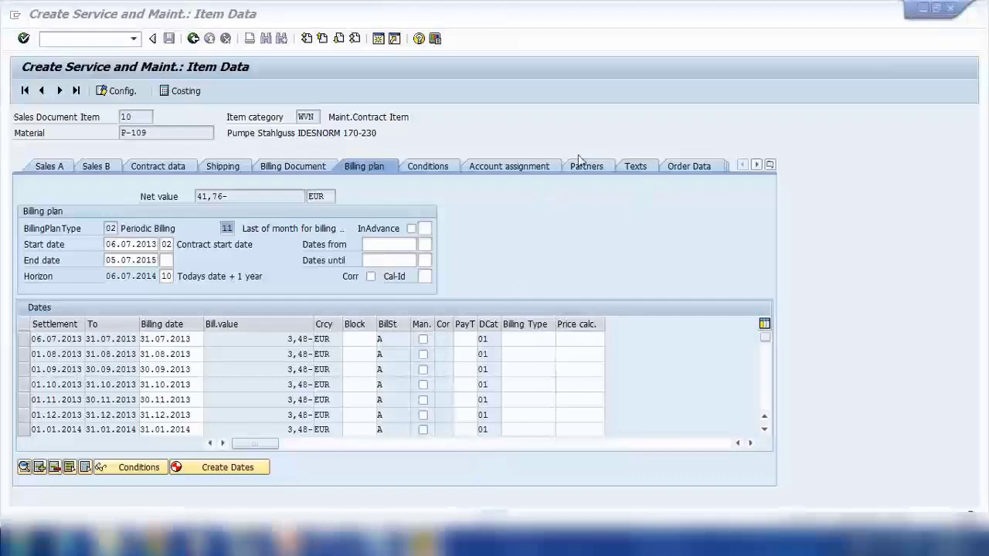
Step: Check the horizon rule options beside the periodic billing type, return to the contract overview and check the P-109 item's category
{"action": "left_click", "coordinate": [230, 229]}
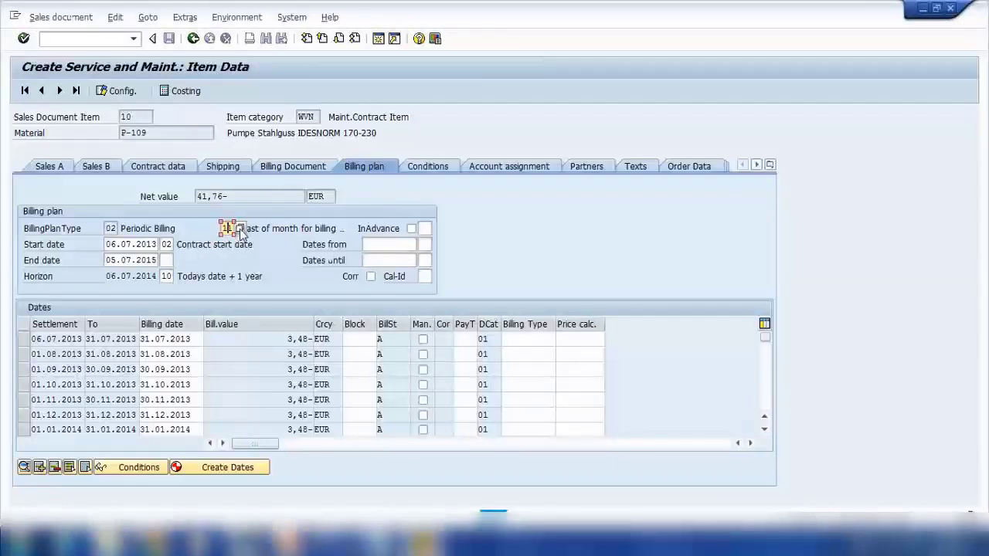
{"action": "key", "text": "F4"}
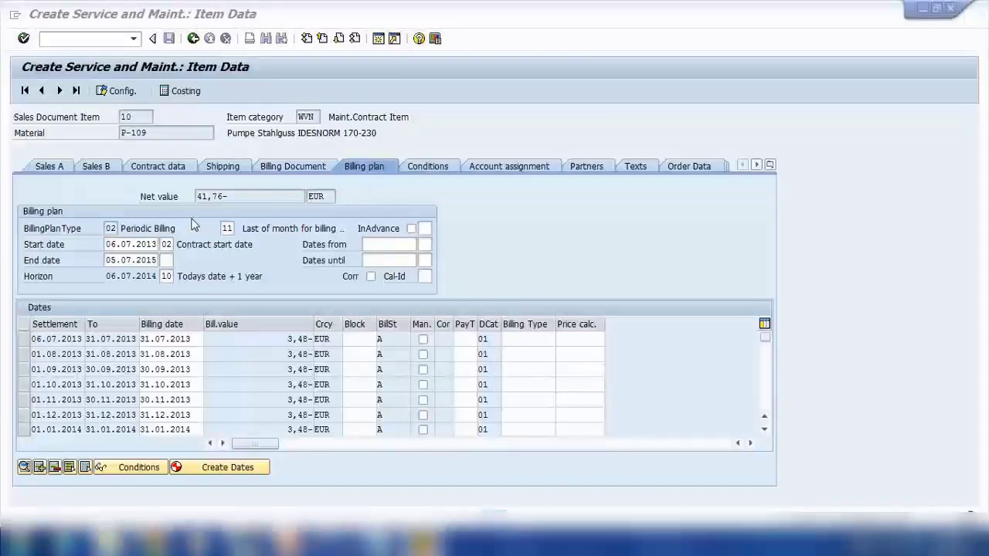
{"action": "left_click", "coordinate": [193, 38]}
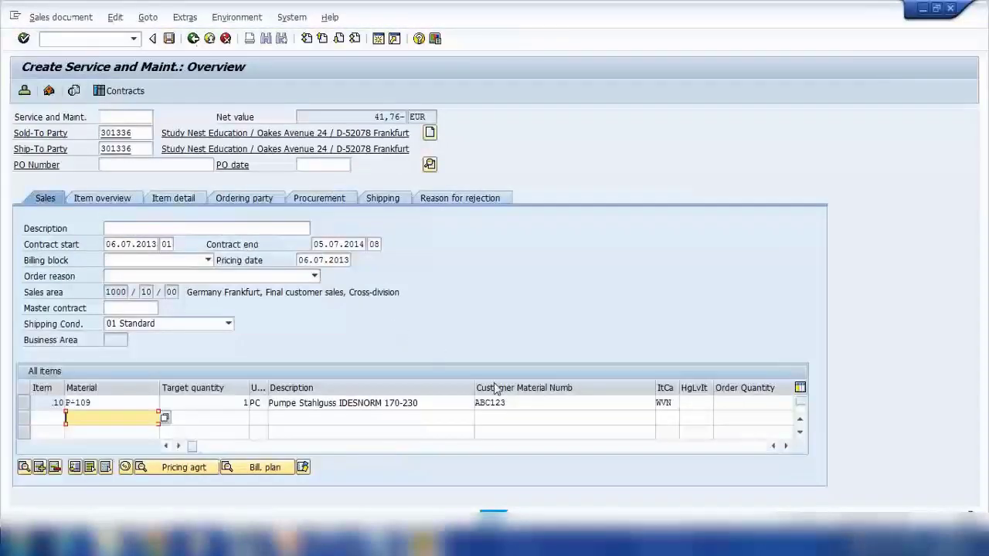
{"action": "left_click", "coordinate": [674, 402]}
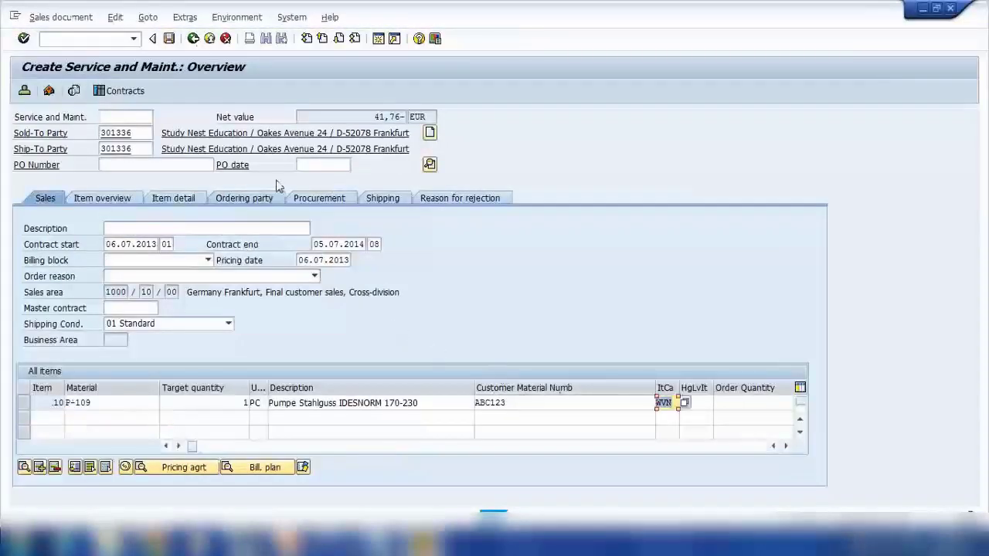
Step: Switch to the customer master session and open the SAP Reference IMG with transaction /nspro
{"action": "left_click", "coordinate": [103, 40]}
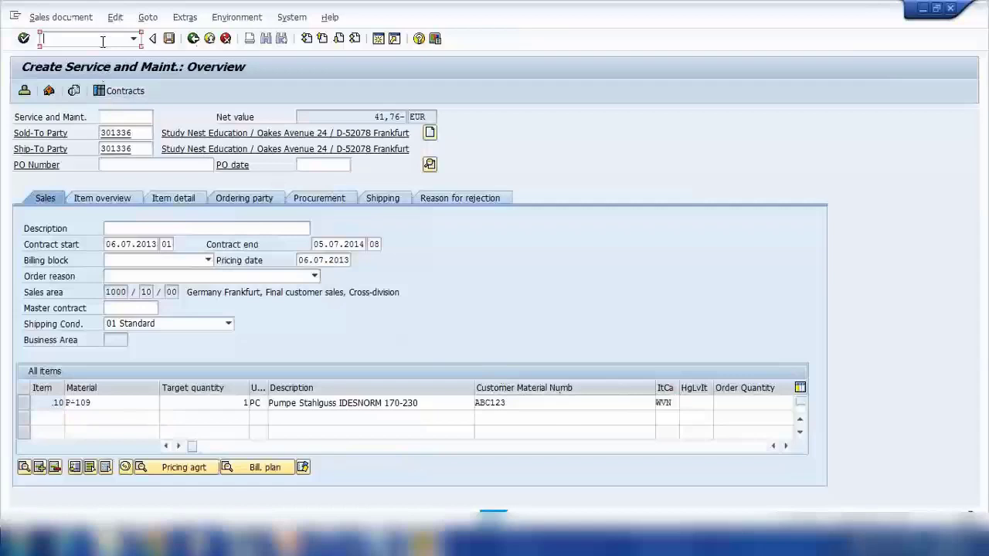
{"action": "type", "text": "/"}
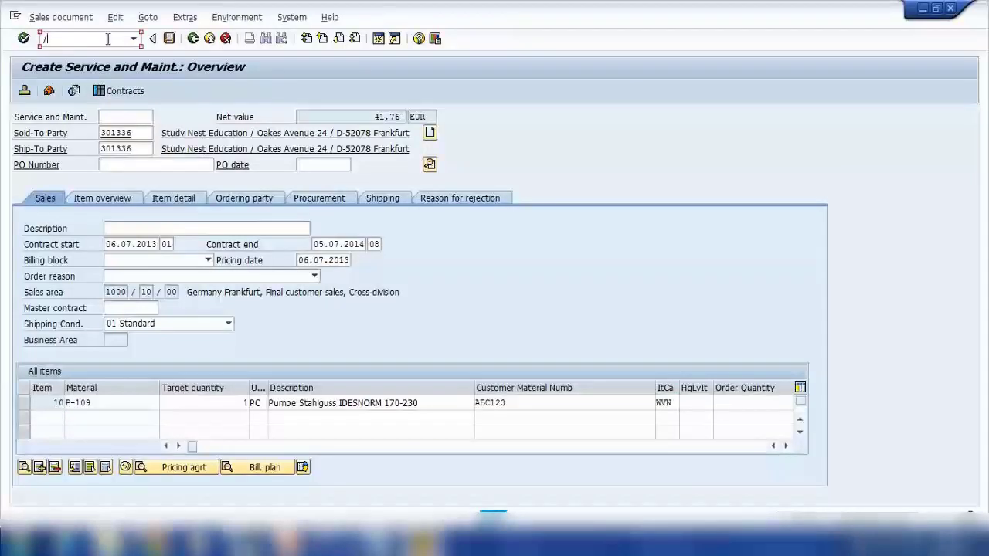
{"action": "mouse_move", "coordinate": [410, 541]}
{"action": "left_click", "coordinate": [315, 431]}
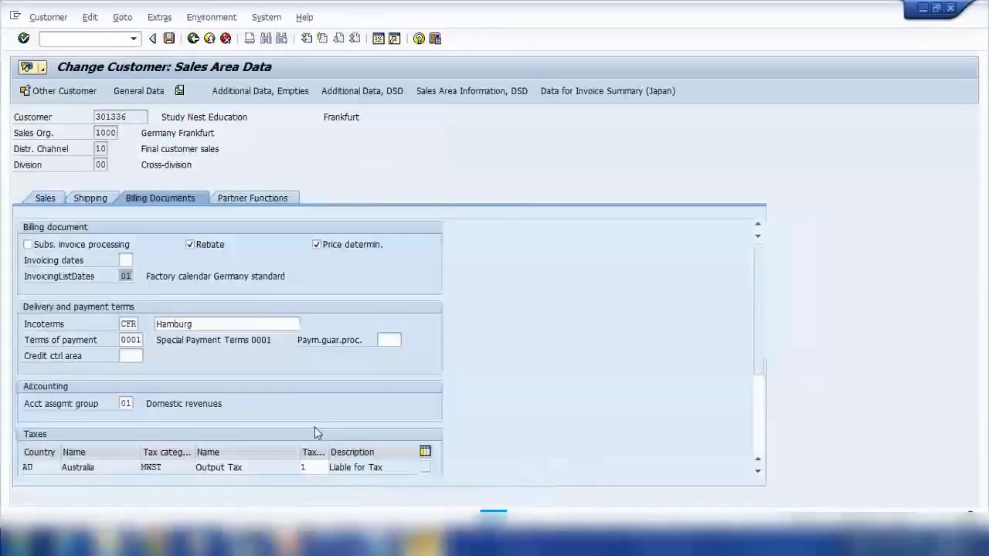
{"action": "left_click", "coordinate": [103, 42]}
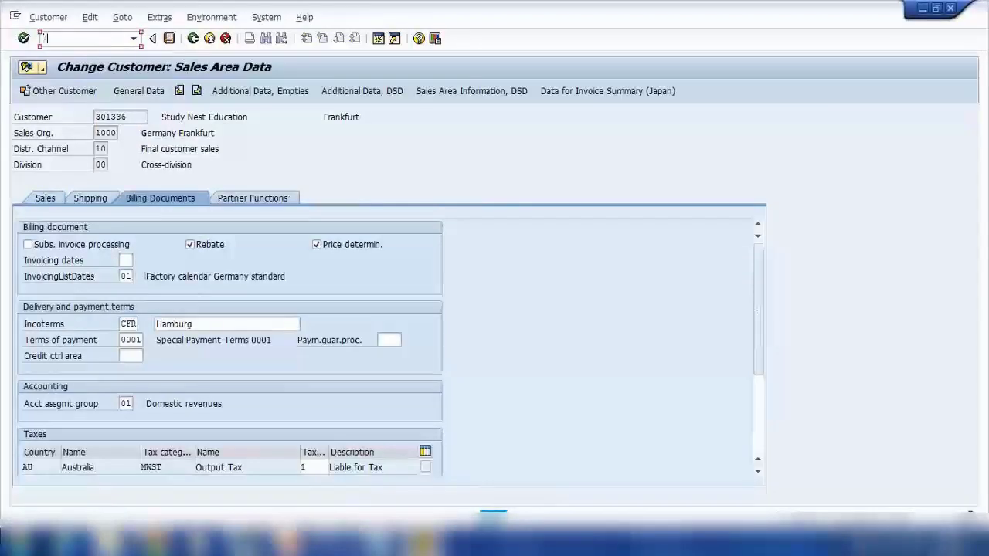
{"action": "type", "text": "nspro"}
{"action": "key", "text": "Return"}
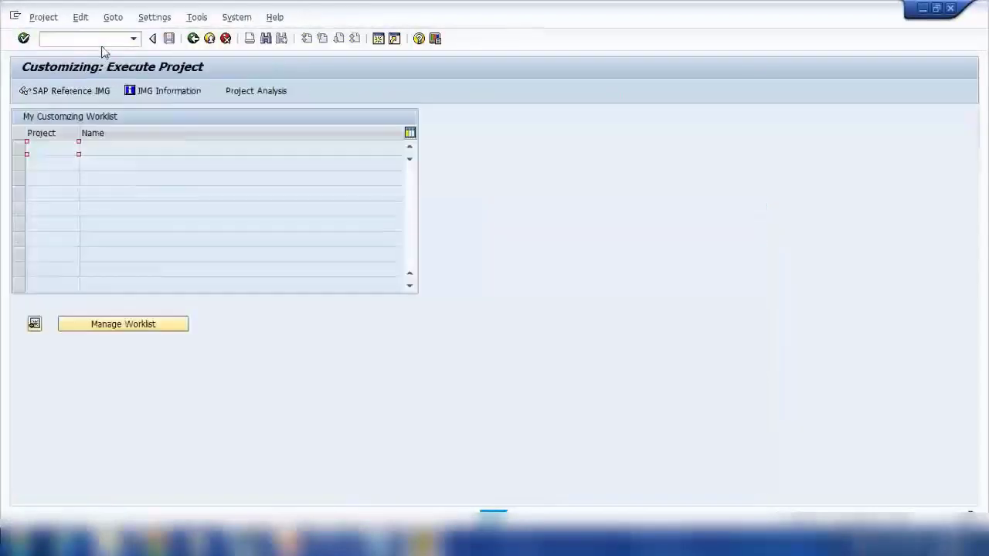
{"action": "key", "text": "F5"}
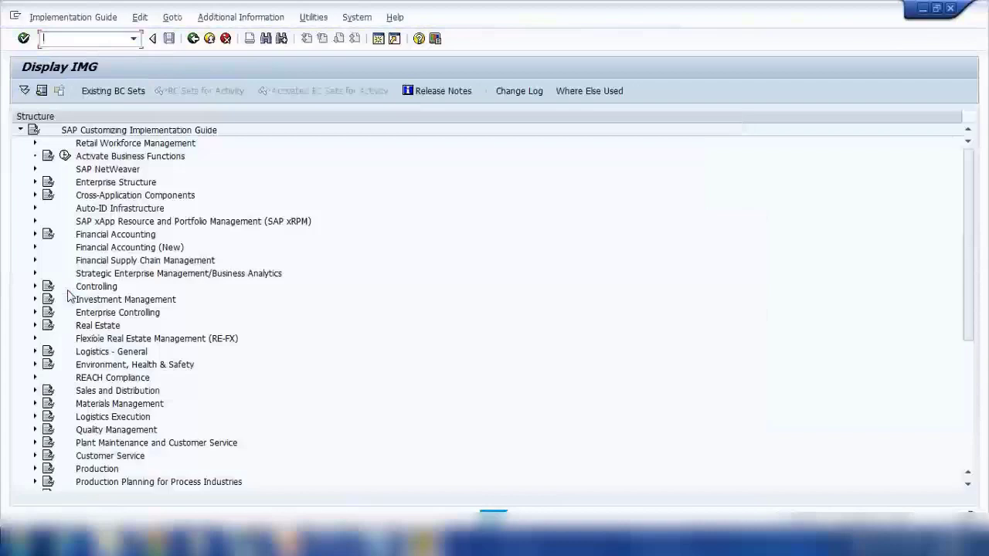
Step: Open Define Item Categories in the IMG under Sales and Distribution, Sales, Sales Documents, Sales Document Item
{"action": "left_click", "coordinate": [35, 390]}
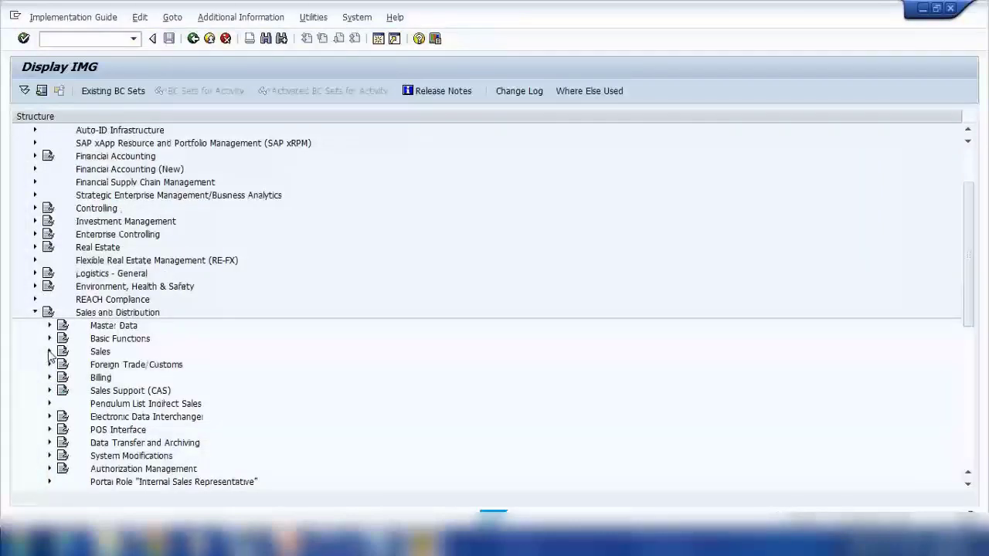
{"action": "left_click", "coordinate": [50, 352]}
{"action": "left_click", "coordinate": [63, 364]}
{"action": "left_click", "coordinate": [78, 325]}
{"action": "left_click", "coordinate": [123, 338]}
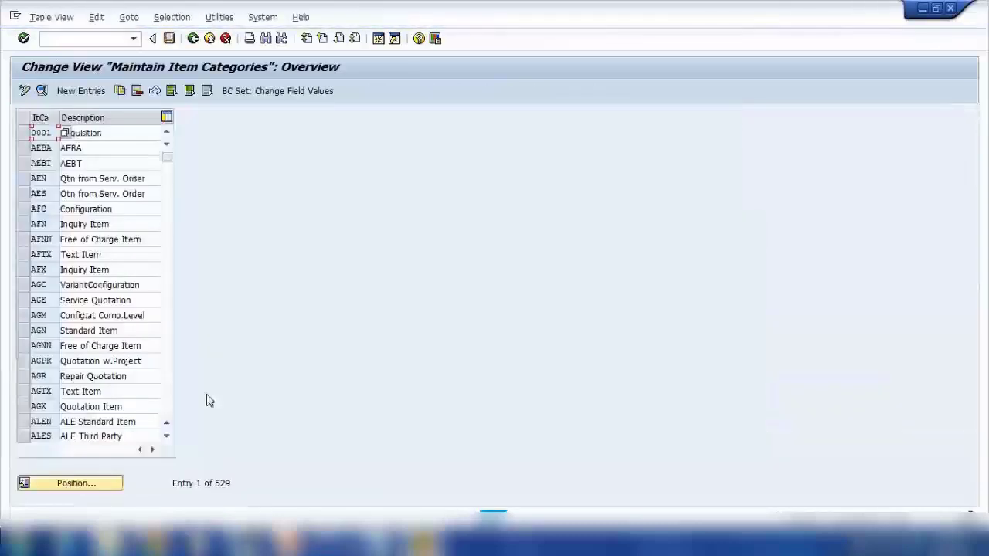
Step: Locate item category WVN in the item categories overview and open its details
{"action": "left_click", "coordinate": [76, 483]}
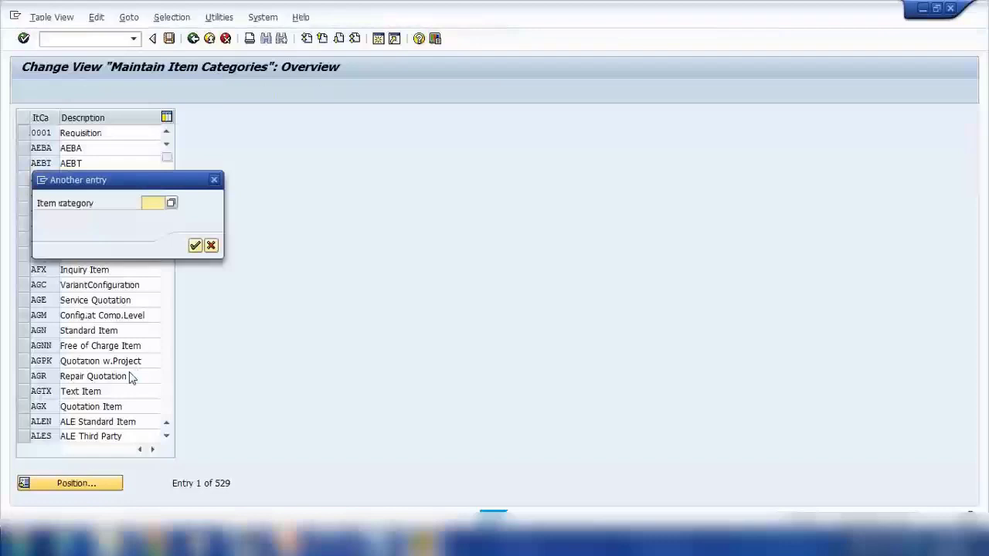
{"action": "type", "text": "wvn"}
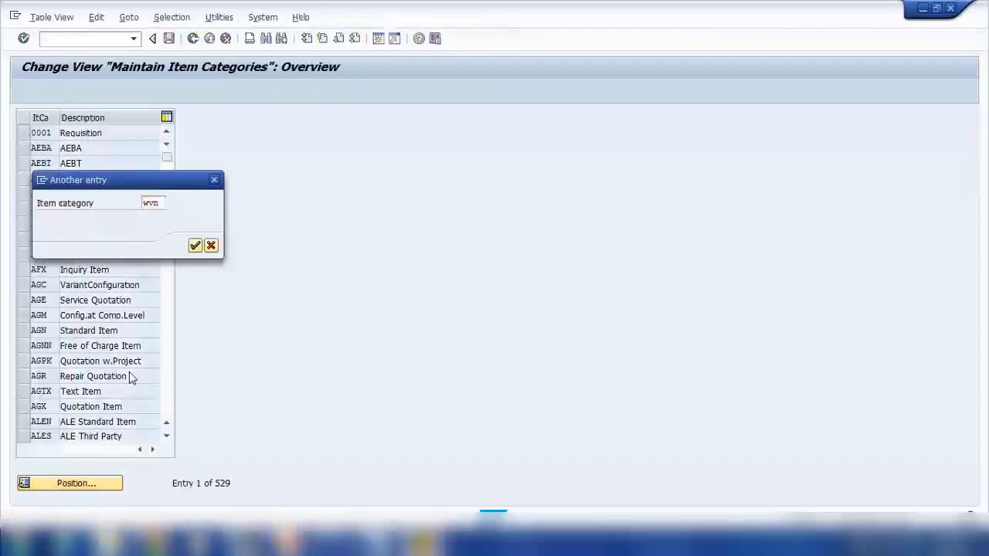
{"action": "key", "text": "Return"}
{"action": "left_click", "coordinate": [29, 135]}
{"action": "left_click", "coordinate": [42, 90]}
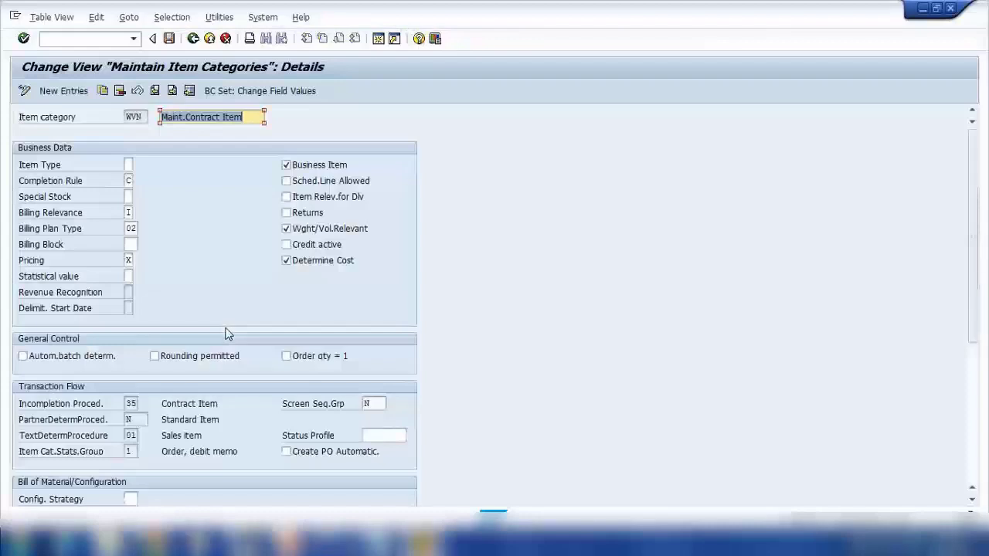
Step: Examine the WVN item category settings and the list of available billing plan types, closing the list without choosing one
{"action": "scroll", "coordinate": [229, 334], "scroll_direction": "down", "scroll_amount": 6}
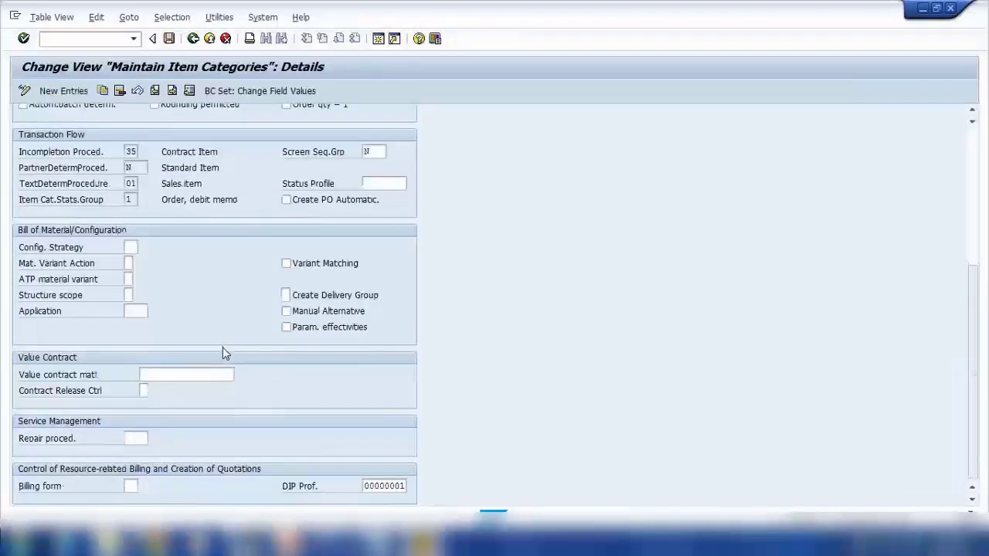
{"action": "scroll", "coordinate": [221, 347], "scroll_direction": "up", "scroll_amount": 5}
{"action": "scroll", "coordinate": [221, 349], "scroll_direction": "up", "scroll_amount": 2}
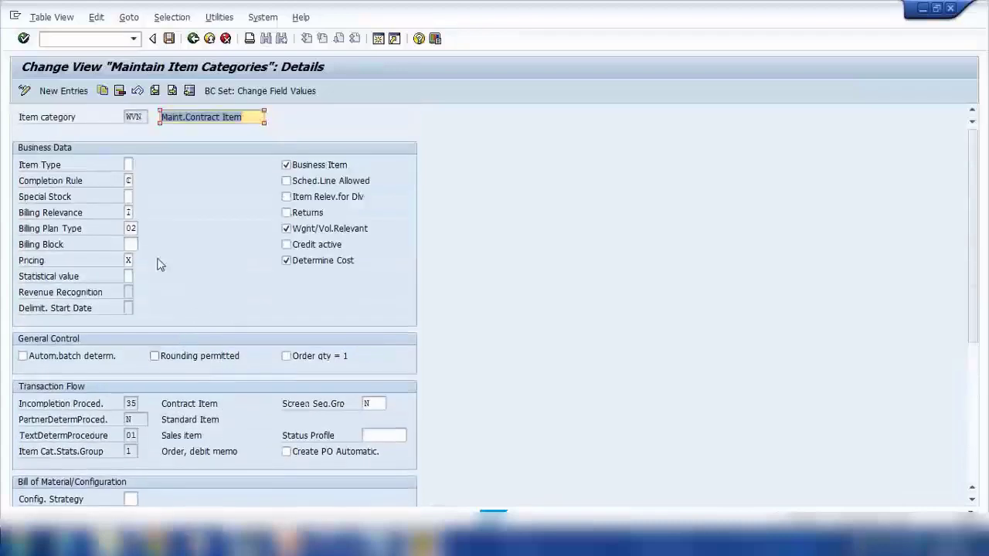
{"action": "left_click", "coordinate": [132, 228]}
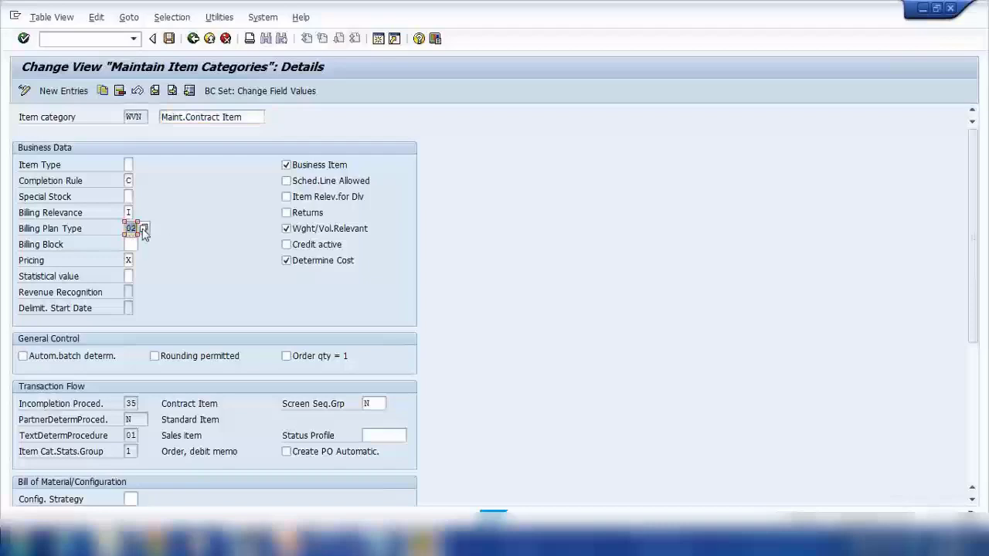
{"action": "left_click", "coordinate": [144, 229]}
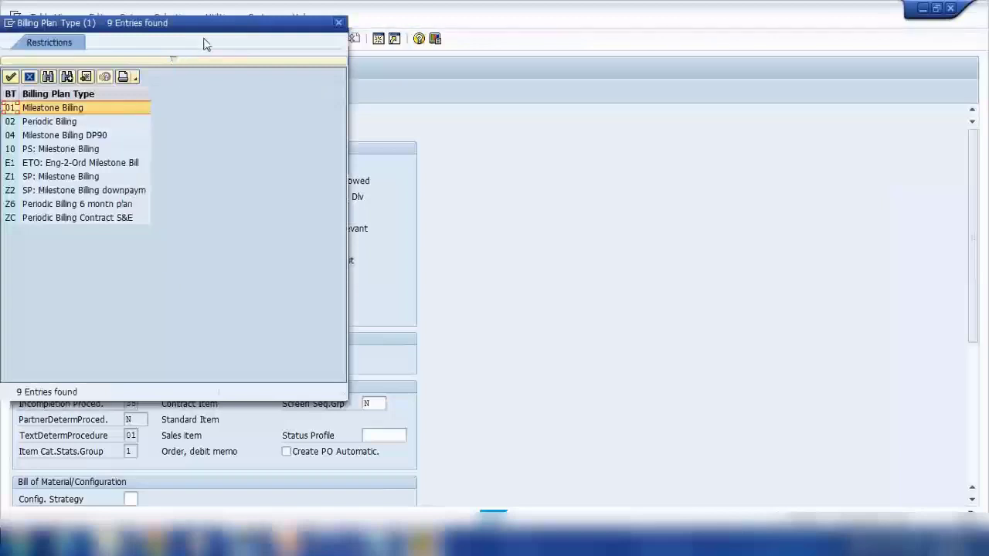
{"action": "left_click", "coordinate": [31, 121]}
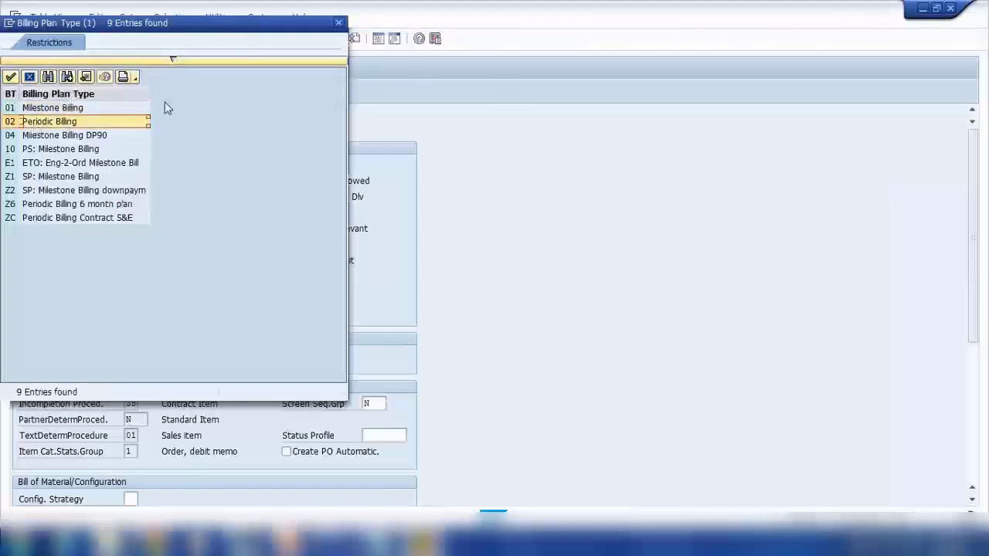
{"action": "left_click_drag", "start_coordinate": [196, 23], "coordinate": [588, 98]}
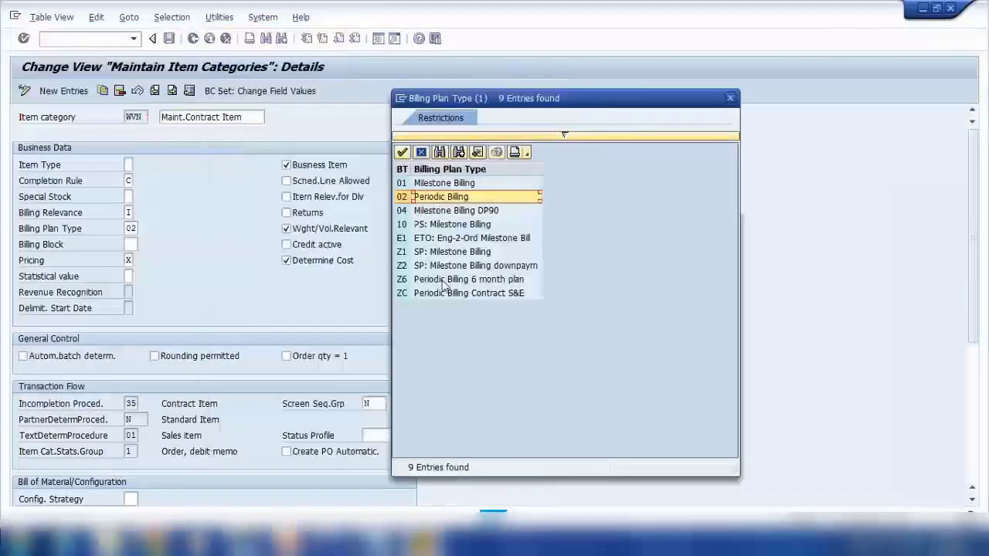
{"action": "left_click", "coordinate": [422, 154]}
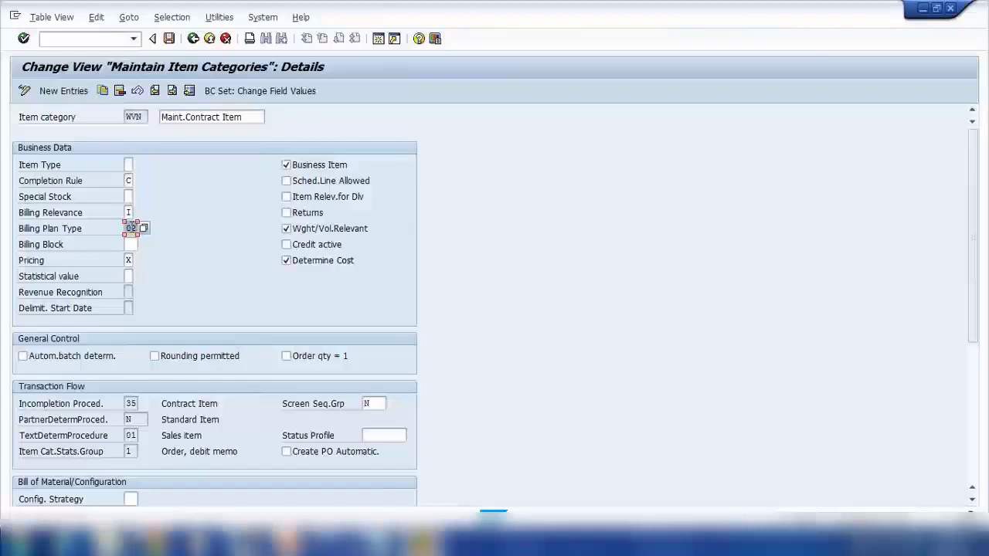
Step: Choose 02 Periodic Billing as the billing plan type for item category WVN and return to the IMG structure
{"action": "left_click", "coordinate": [145, 228]}
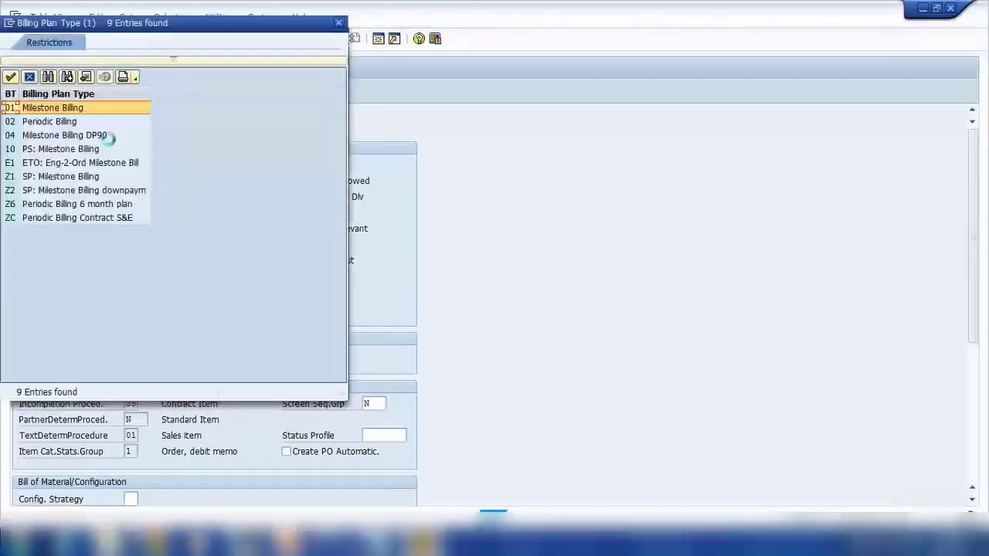
{"action": "double_click", "coordinate": [68, 122]}
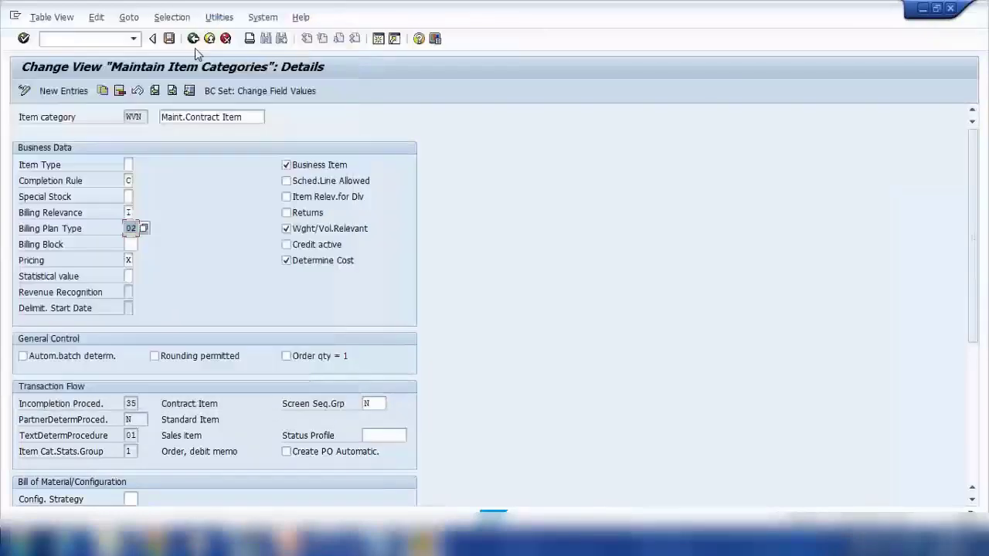
{"action": "key", "text": "F3"}
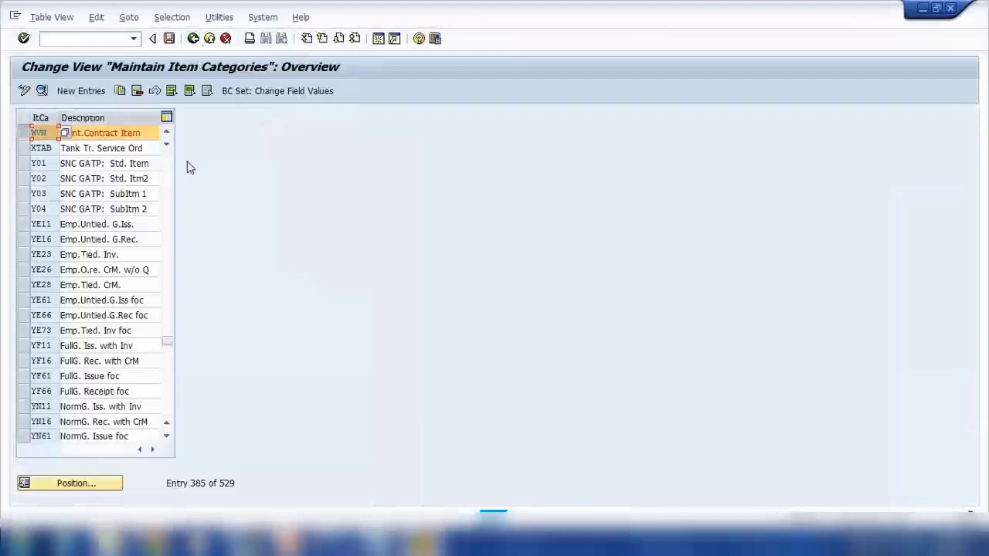
{"action": "left_click", "coordinate": [193, 38]}
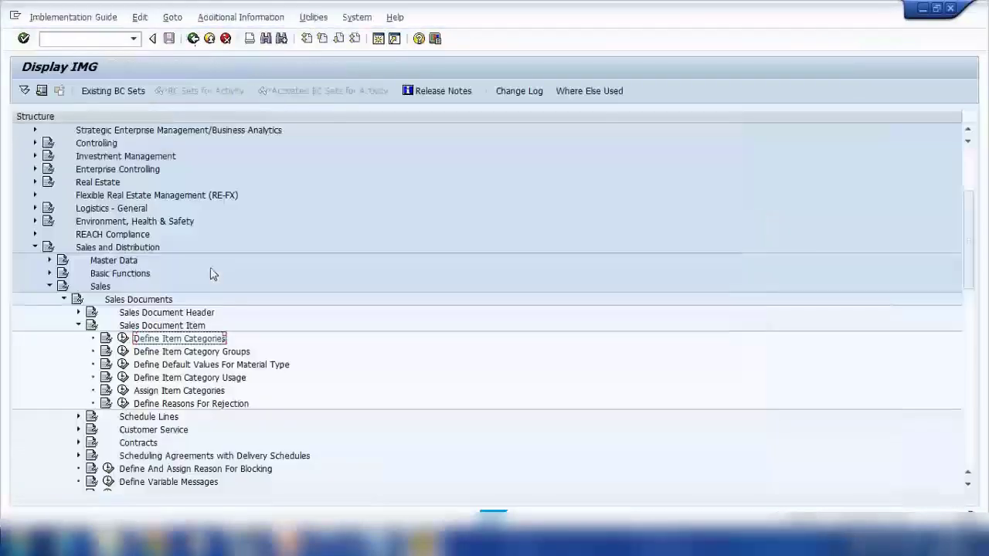
Step: Search the IMG for "billing plan", go to the Billing Plan node in the Billing area and select Define Billing Plan Types in it
{"action": "key", "text": "ctrl+f"}
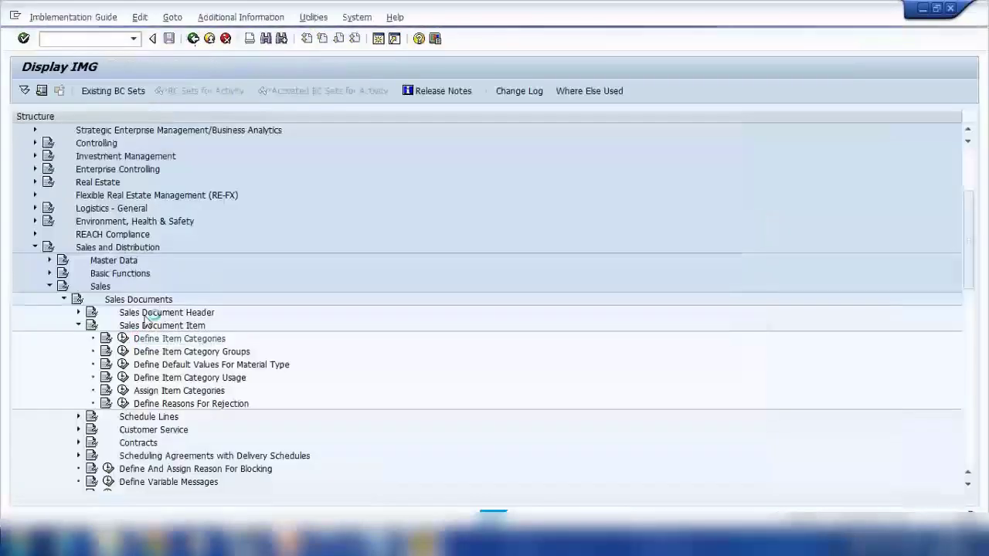
{"action": "type", "text": "billing plan"}
{"action": "key", "text": "Return"}
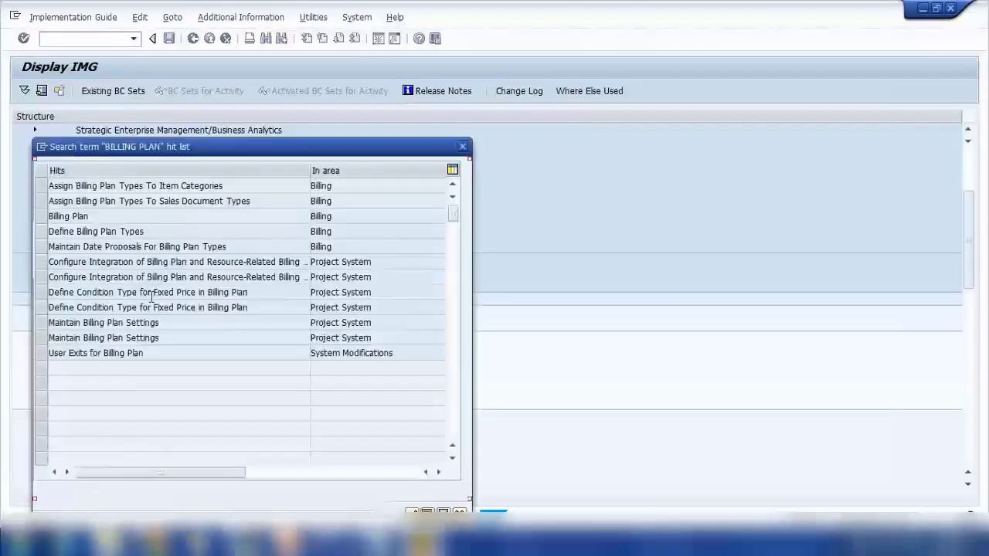
{"action": "left_click", "coordinate": [47, 216]}
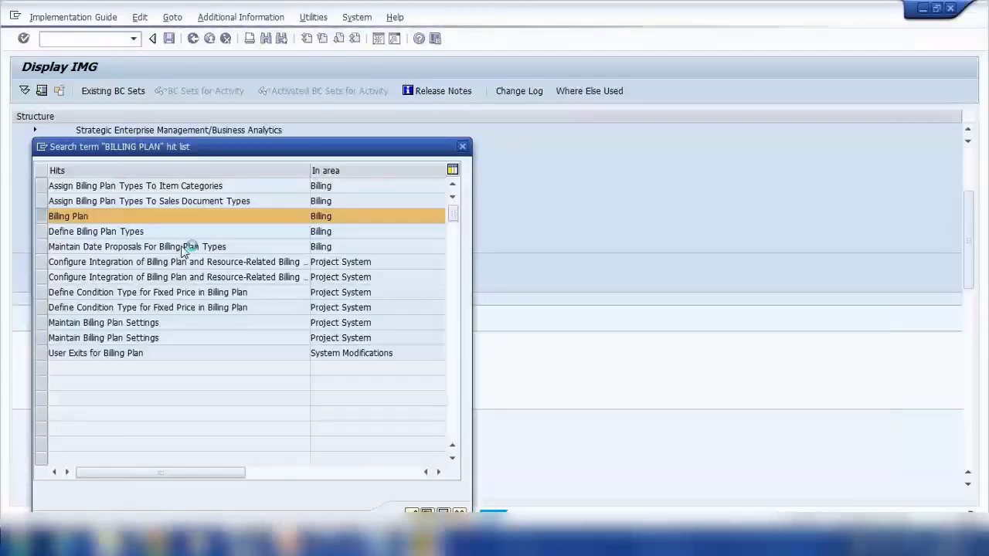
{"action": "key", "text": "Return"}
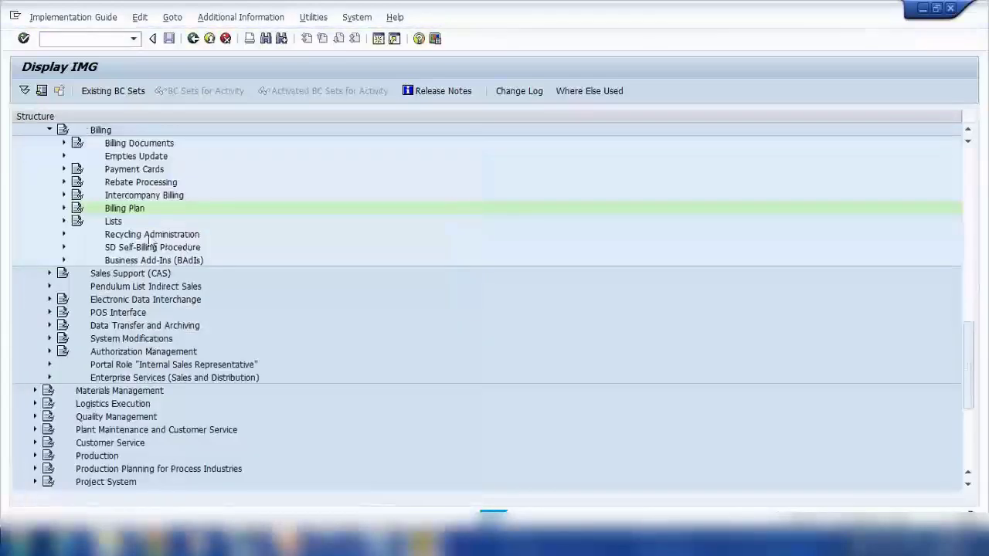
{"action": "left_click", "coordinate": [63, 208]}
{"action": "left_click", "coordinate": [161, 222]}
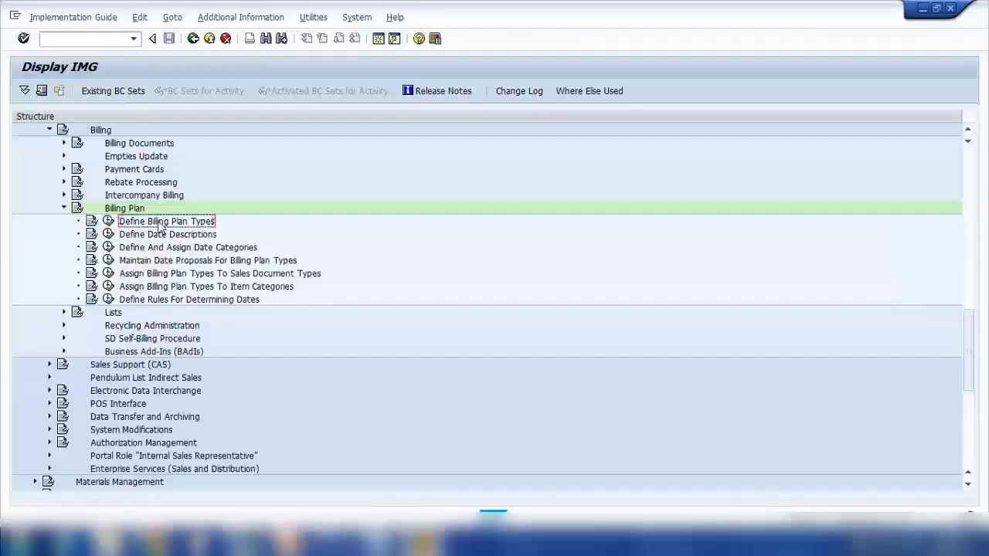
Step: Open the Define Billing Plan Types activity for periodic billing and display the details of billing plan type 02
{"action": "left_click", "coordinate": [109, 221]}
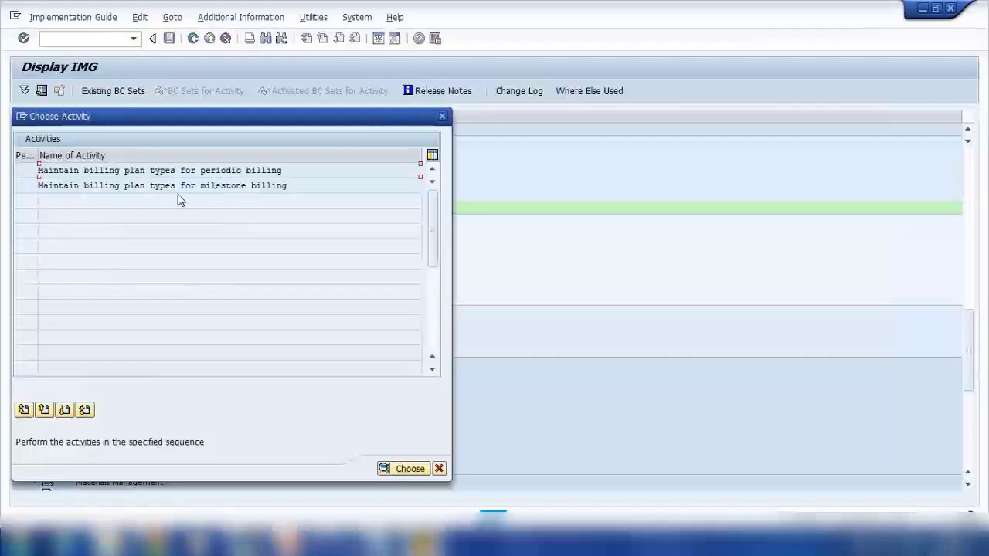
{"action": "left_click_drag", "start_coordinate": [285, 172], "coordinate": [116, 172]}
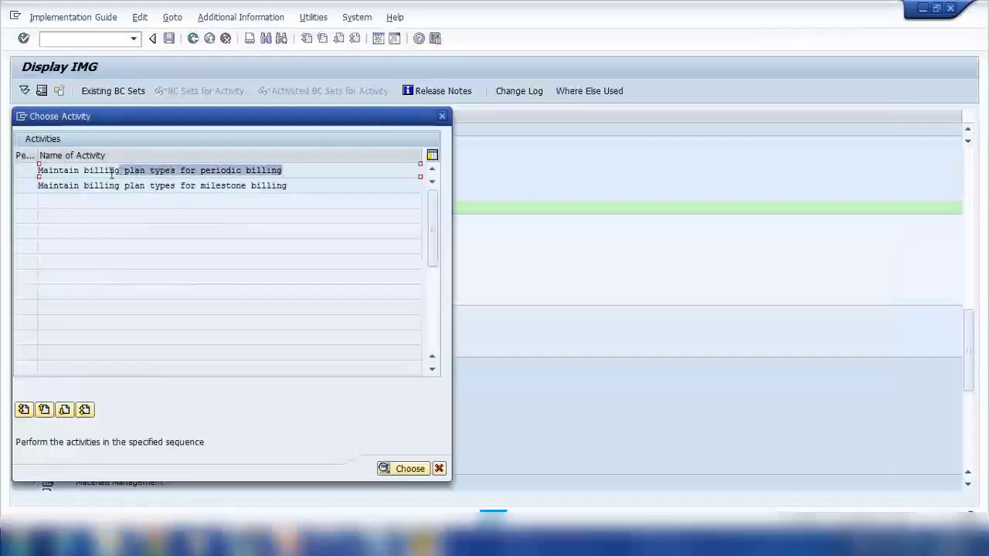
{"action": "left_click_drag", "start_coordinate": [275, 187], "coordinate": [132, 190]}
{"action": "left_click_drag", "start_coordinate": [199, 185], "coordinate": [288, 186]}
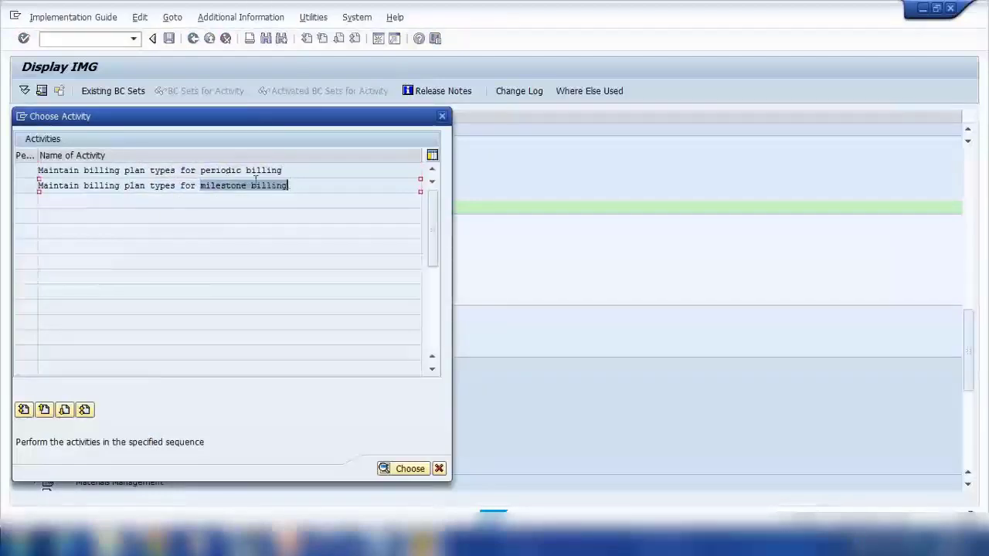
{"action": "double_click", "coordinate": [217, 170]}
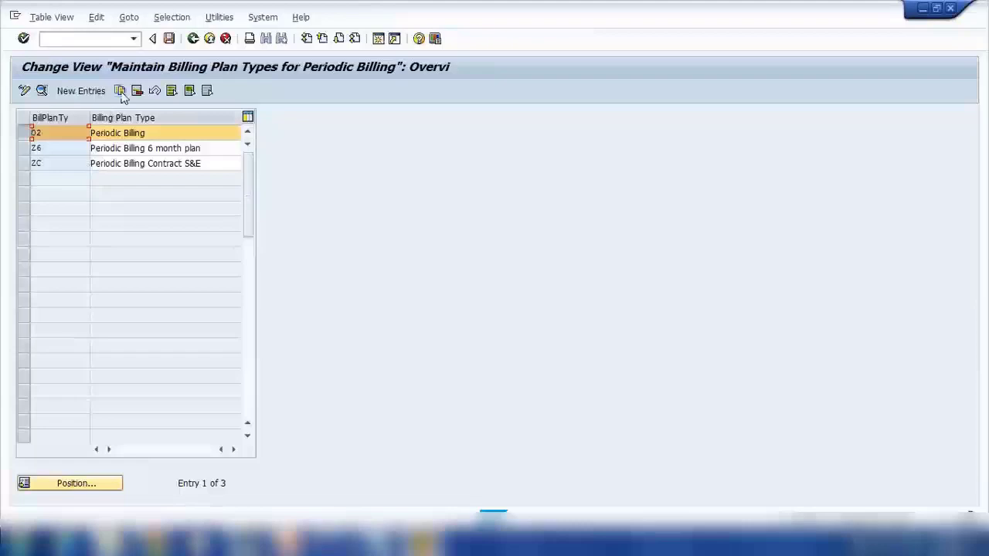
{"action": "left_click", "coordinate": [23, 133]}
{"action": "left_click", "coordinate": [42, 90]}
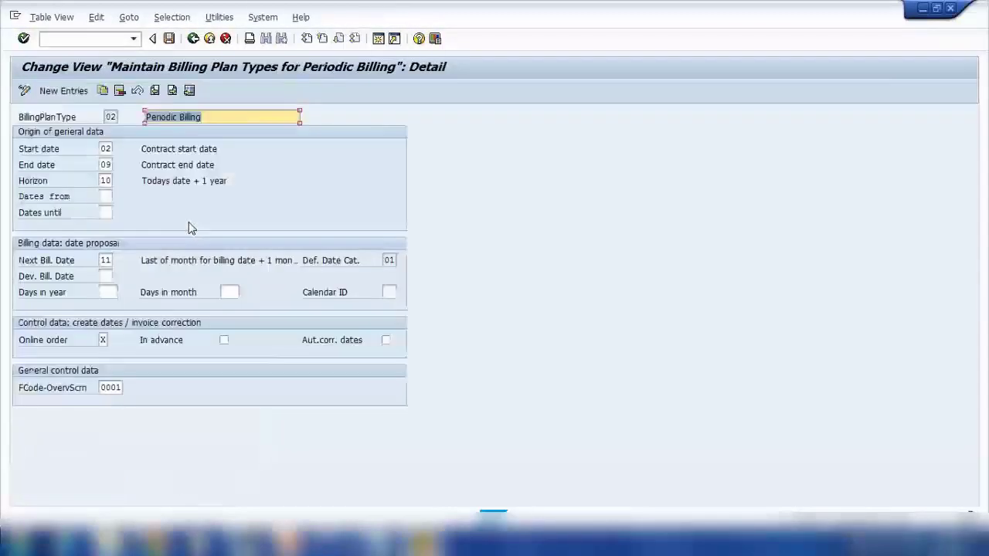
Step: Compare the start date rule of billing plan type 02 with the contract start and end dates in the service and maintenance contract
{"action": "left_click", "coordinate": [107, 147]}
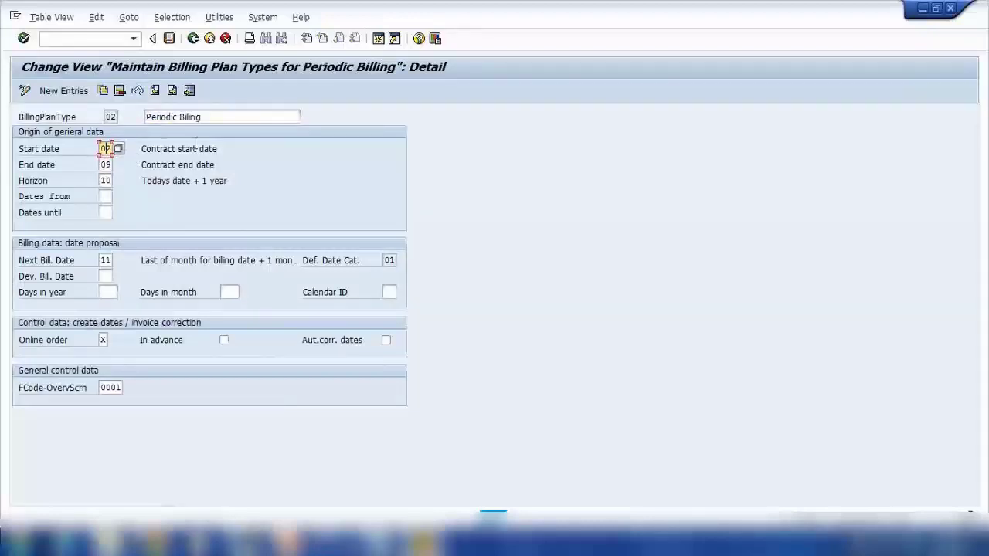
{"action": "left_click_drag", "start_coordinate": [143, 153], "coordinate": [250, 154]}
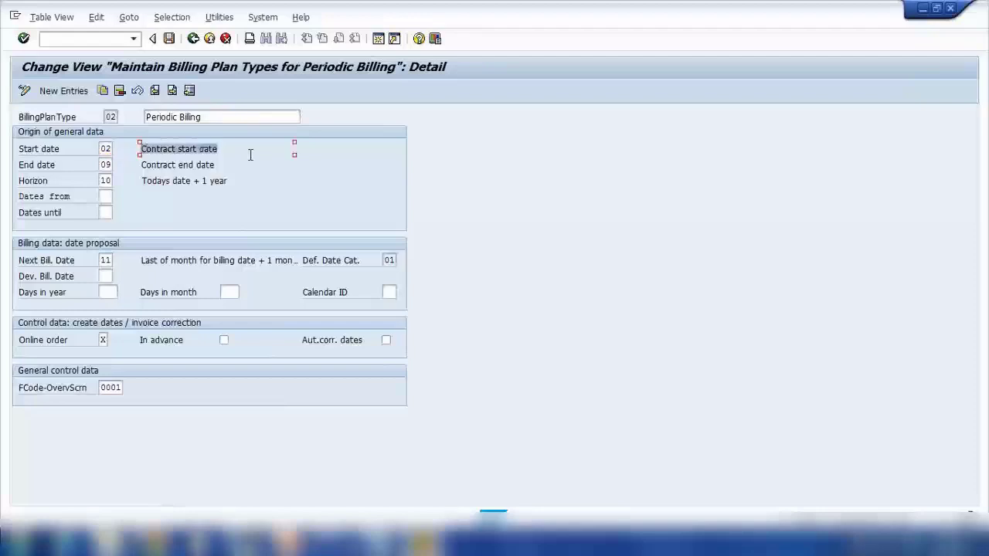
{"action": "mouse_move", "coordinate": [424, 540]}
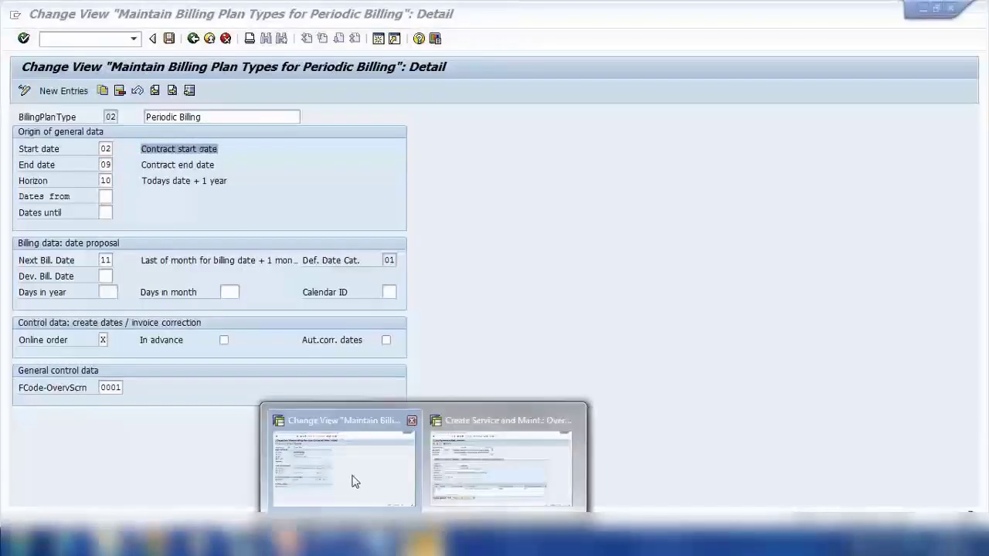
{"action": "left_click", "coordinate": [489, 482]}
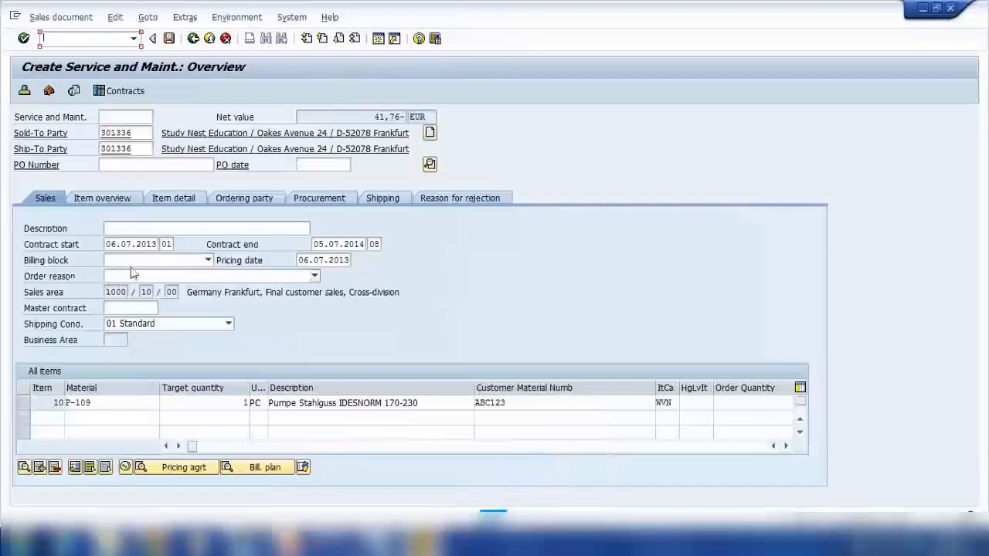
{"action": "left_click_drag", "start_coordinate": [110, 244], "coordinate": [155, 244]}
{"action": "left_click_drag", "start_coordinate": [317, 244], "coordinate": [400, 247]}
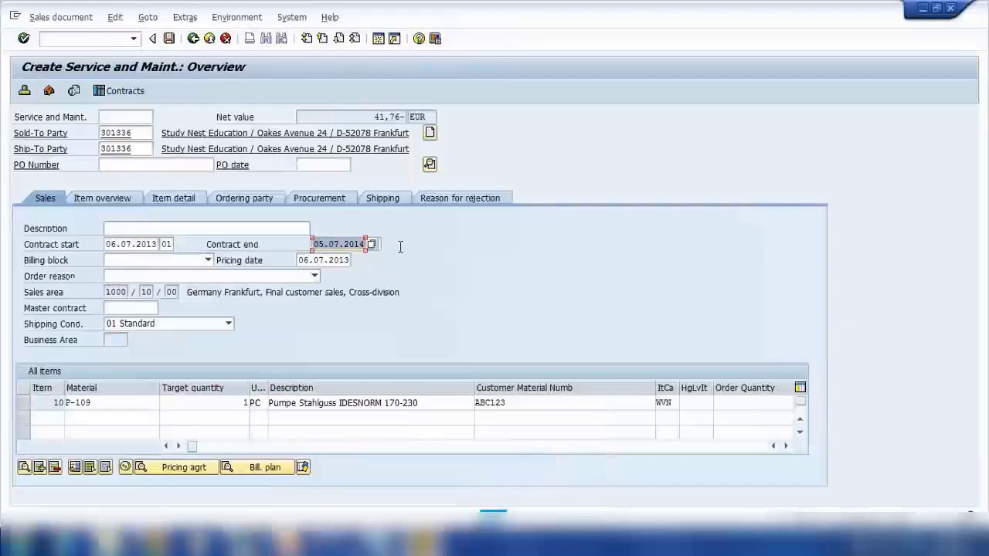
{"action": "left_click_drag", "start_coordinate": [108, 244], "coordinate": [186, 240]}
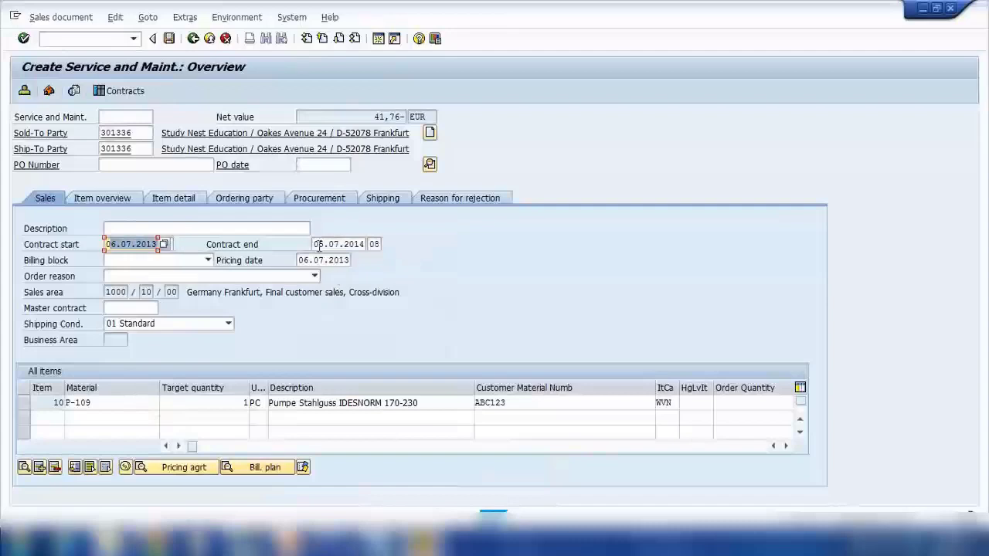
{"action": "left_click_drag", "start_coordinate": [319, 245], "coordinate": [398, 241]}
Step: Return to the billing plan type details and examine the available start date rules, closing the list without choosing one
{"action": "left_click", "coordinate": [425, 543]}
{"action": "left_click", "coordinate": [340, 472]}
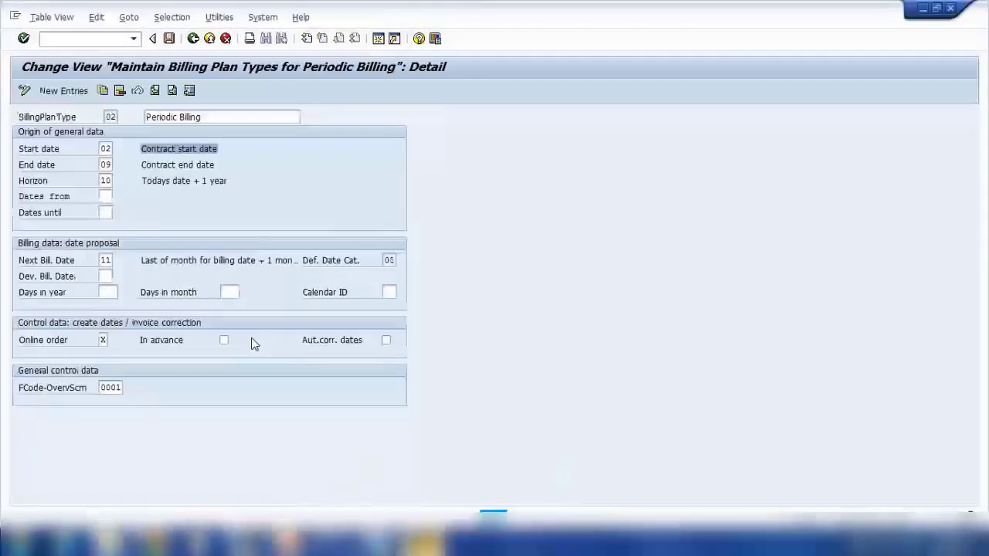
{"action": "left_click", "coordinate": [105, 148]}
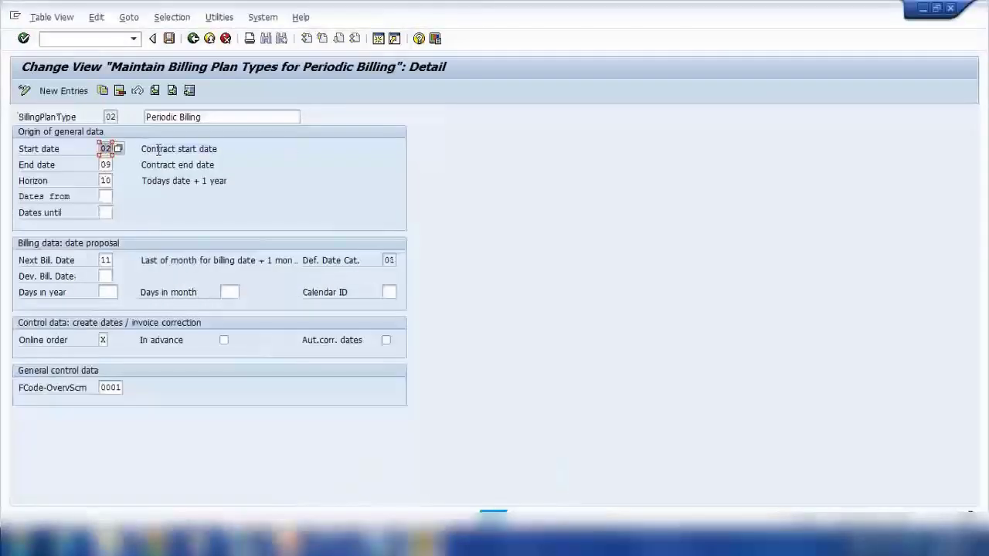
{"action": "left_click_drag", "start_coordinate": [142, 149], "coordinate": [235, 149]}
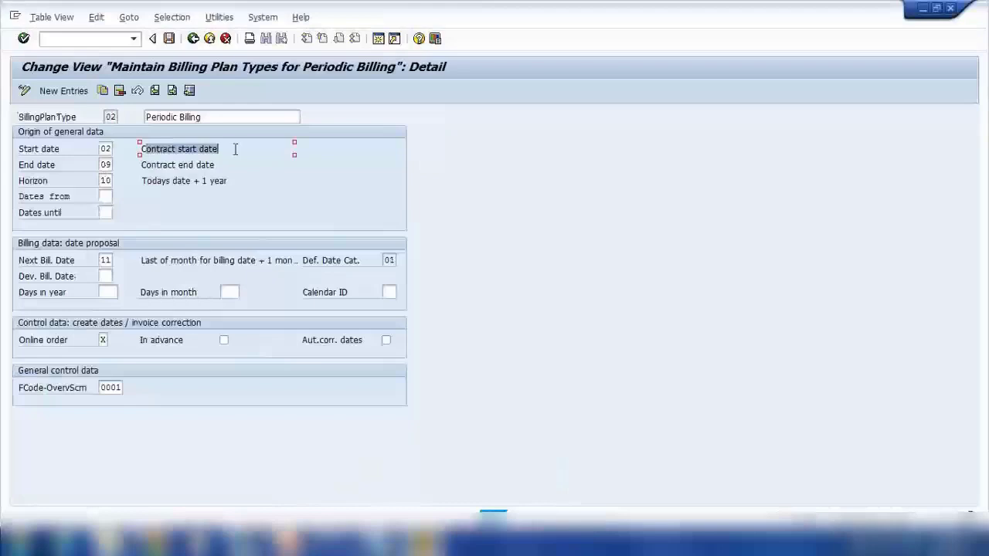
{"action": "left_click", "coordinate": [105, 164]}
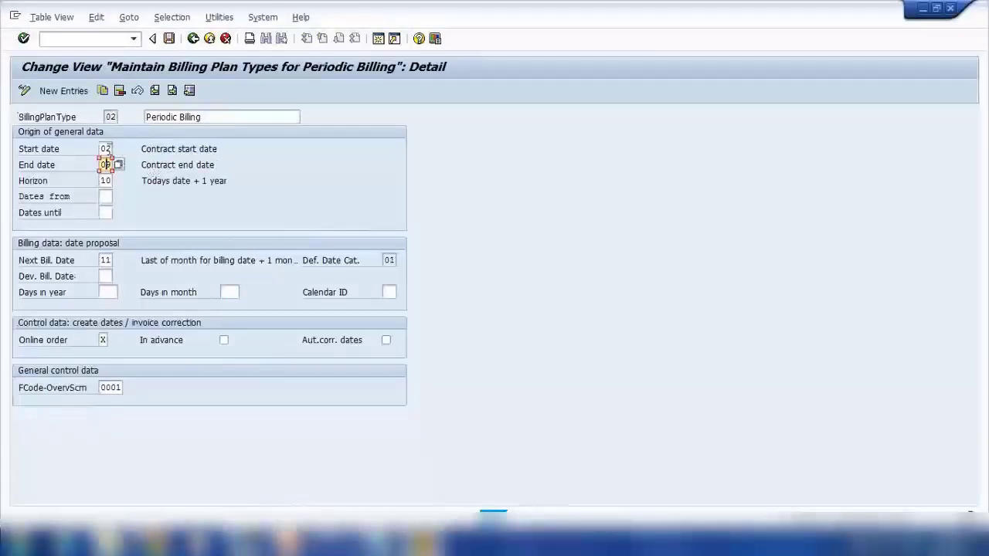
{"action": "left_click", "coordinate": [189, 218]}
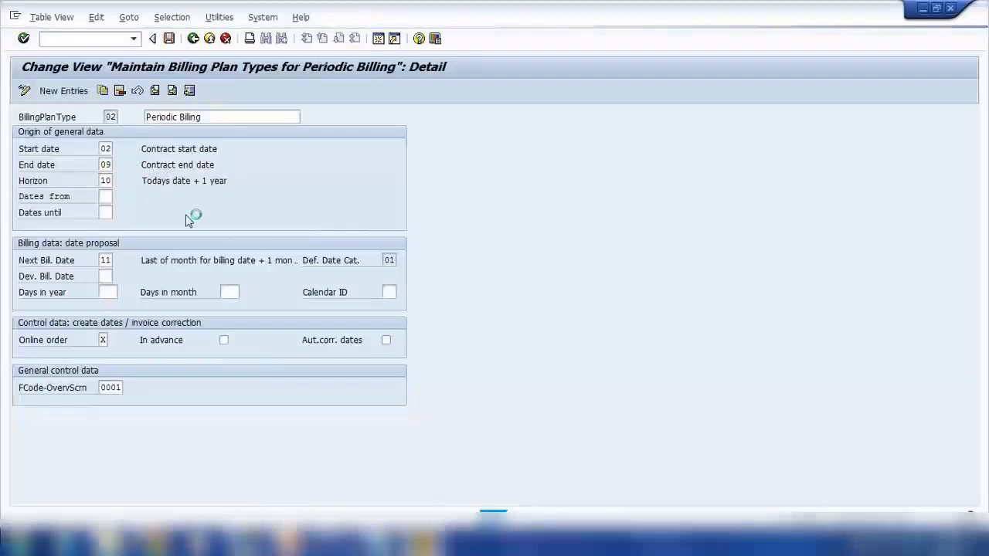
{"action": "left_click", "coordinate": [185, 274]}
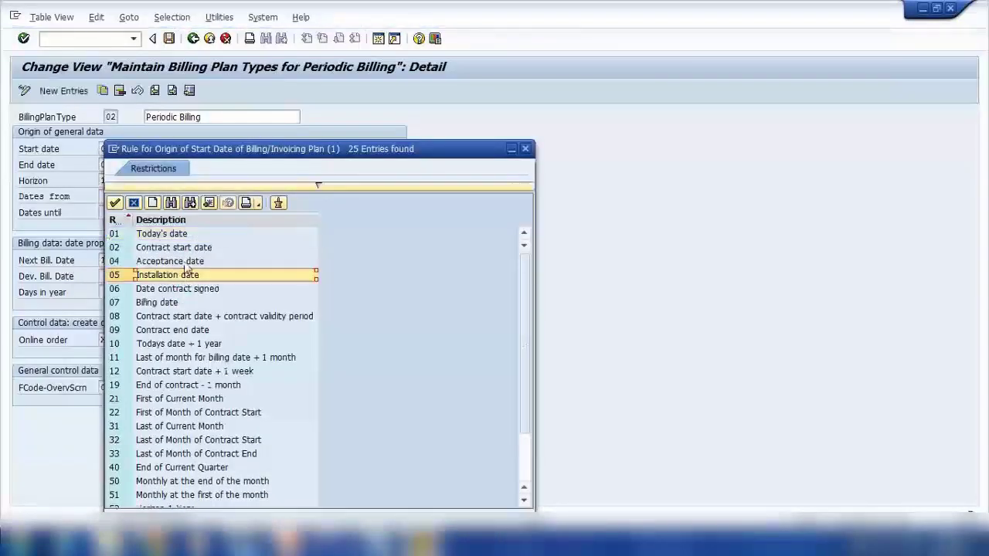
{"action": "scroll", "coordinate": [191, 340], "scroll_direction": "down", "scroll_amount": 2}
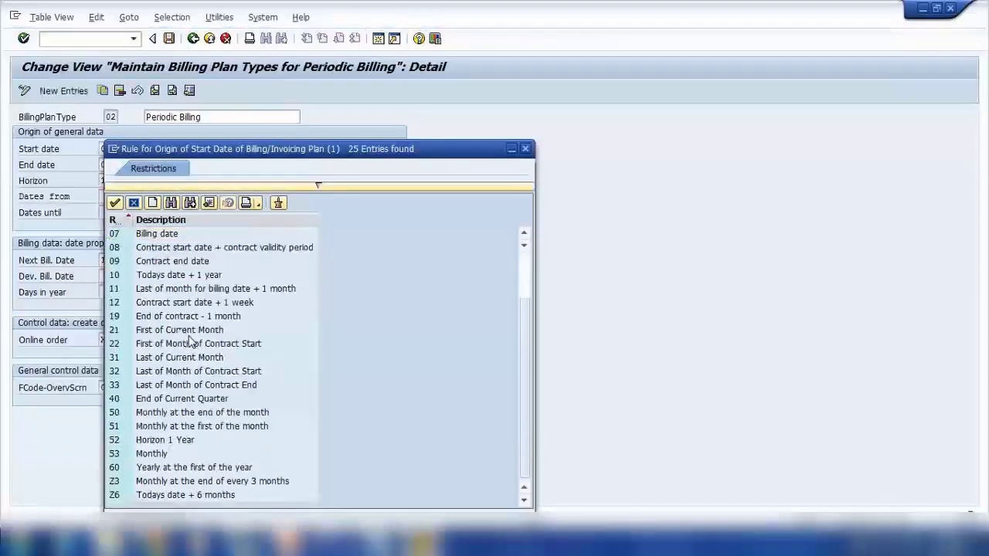
{"action": "left_click", "coordinate": [134, 203]}
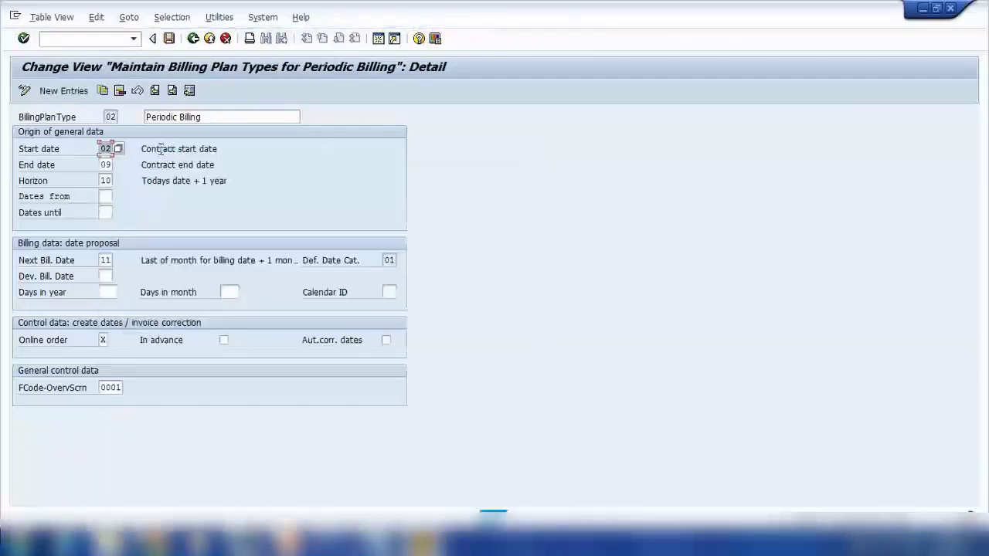
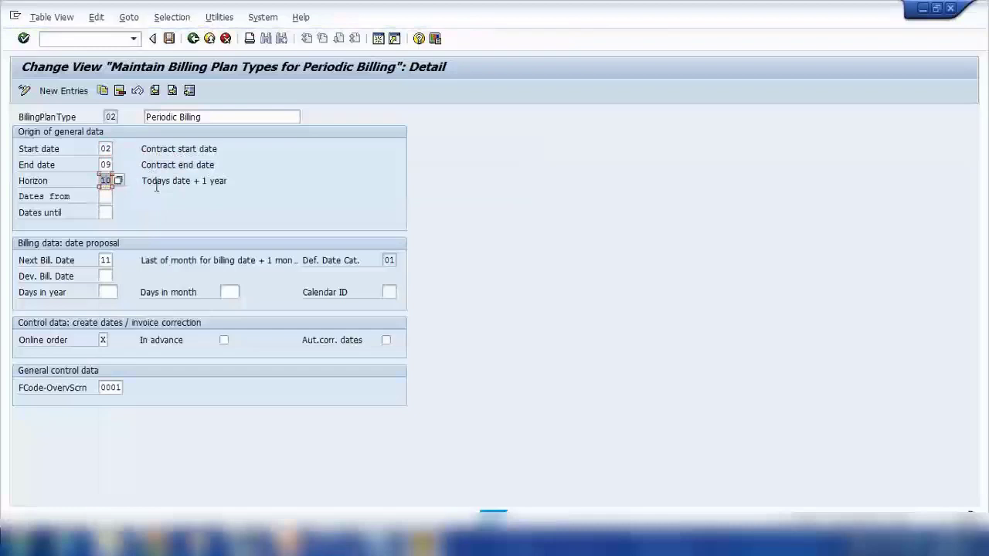
Step: View the date determination rules available for the Horizon and close the list without choosing one
{"action": "left_click", "coordinate": [117, 182]}
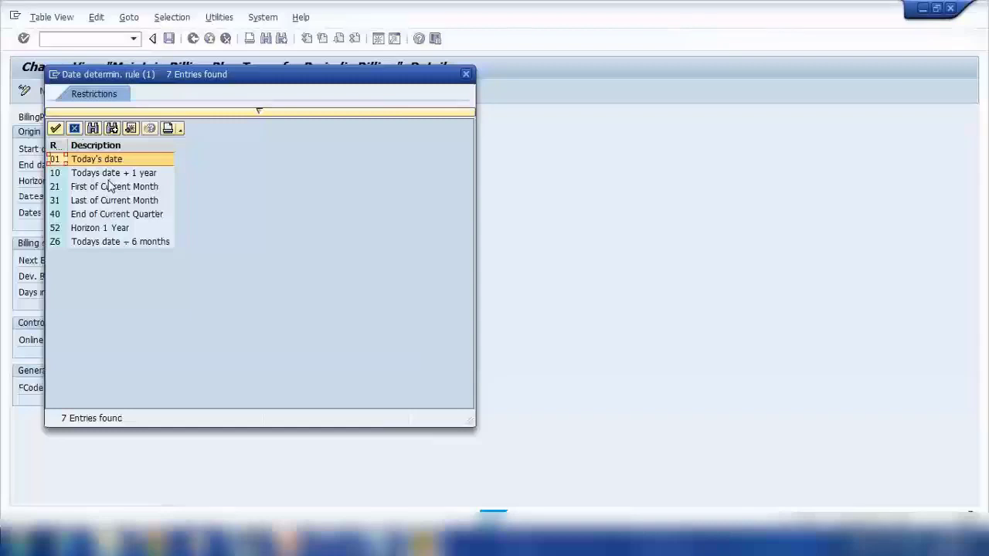
{"action": "left_click_drag", "start_coordinate": [375, 74], "coordinate": [584, 145]}
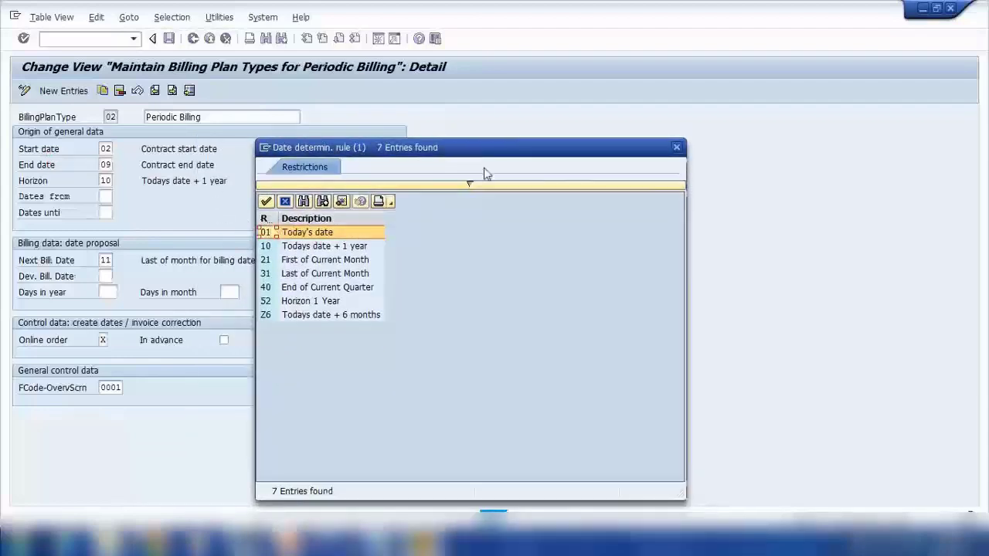
{"action": "left_click", "coordinate": [677, 147]}
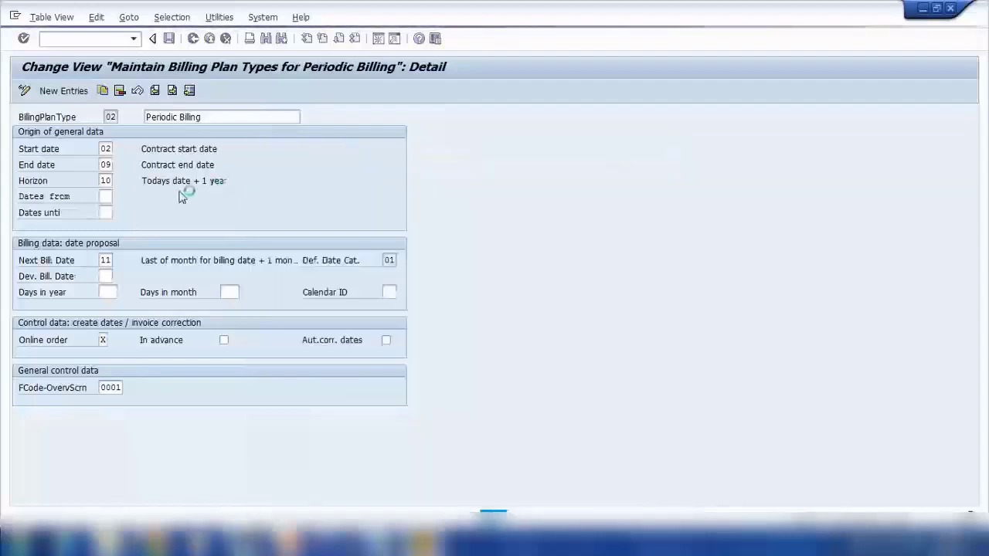
Step: Read the field help on the Horizon rule, including its example and note, and review the rule assigned to billing plan type 02
{"action": "double_click", "coordinate": [106, 181]}
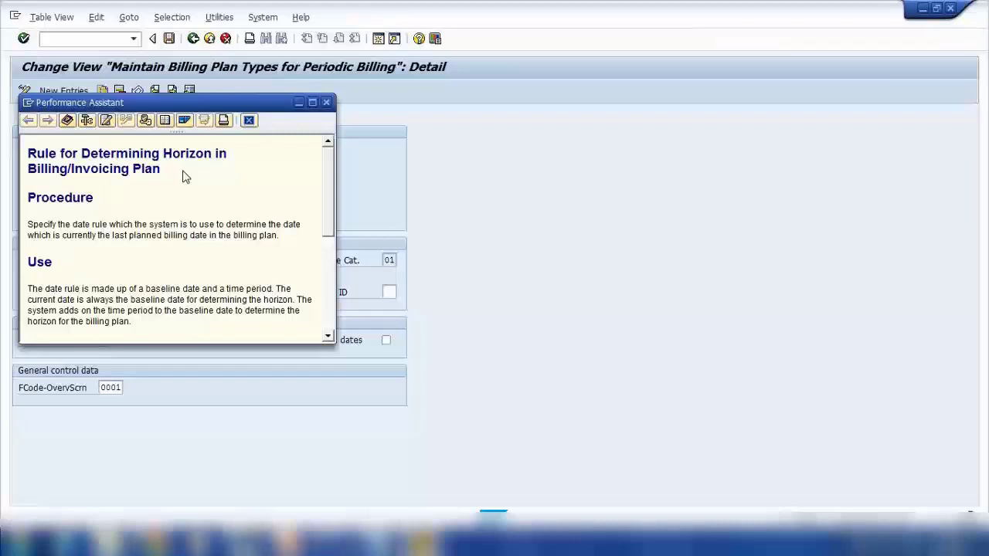
{"action": "scroll", "coordinate": [184, 176], "scroll_direction": "down", "scroll_amount": 6}
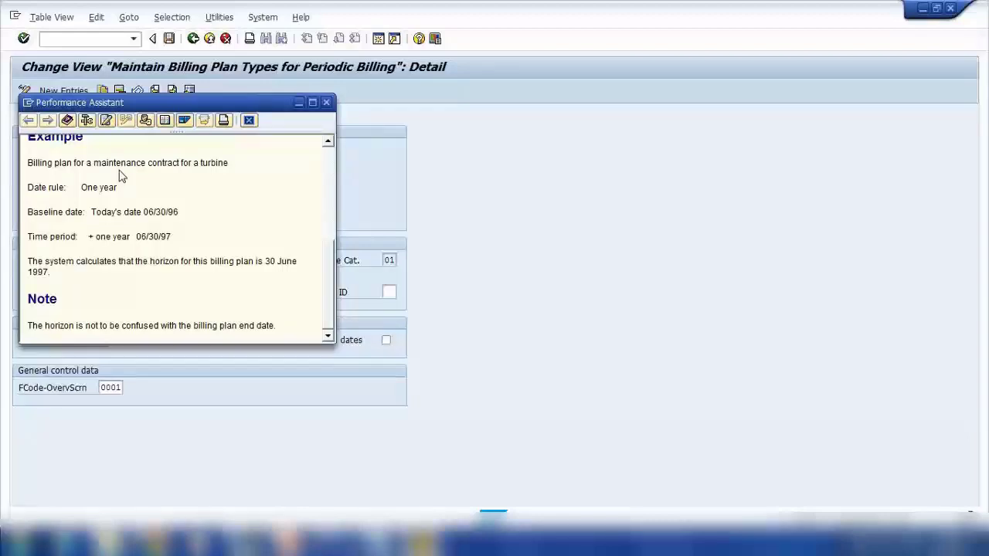
{"action": "key", "text": "Escape"}
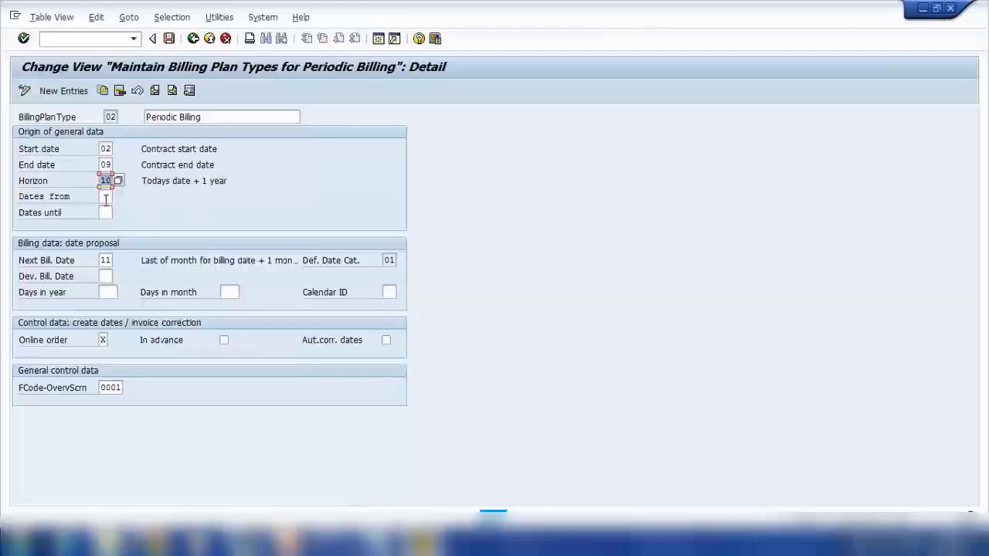
{"action": "left_click", "coordinate": [177, 181]}
{"action": "left_click_drag", "start_coordinate": [178, 181], "coordinate": [248, 182]}
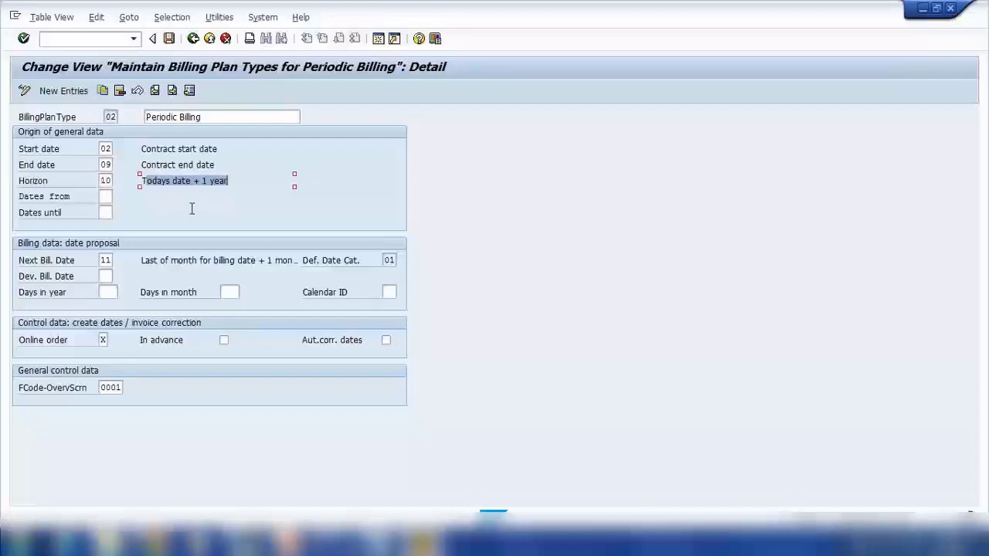
{"action": "left_click", "coordinate": [106, 180]}
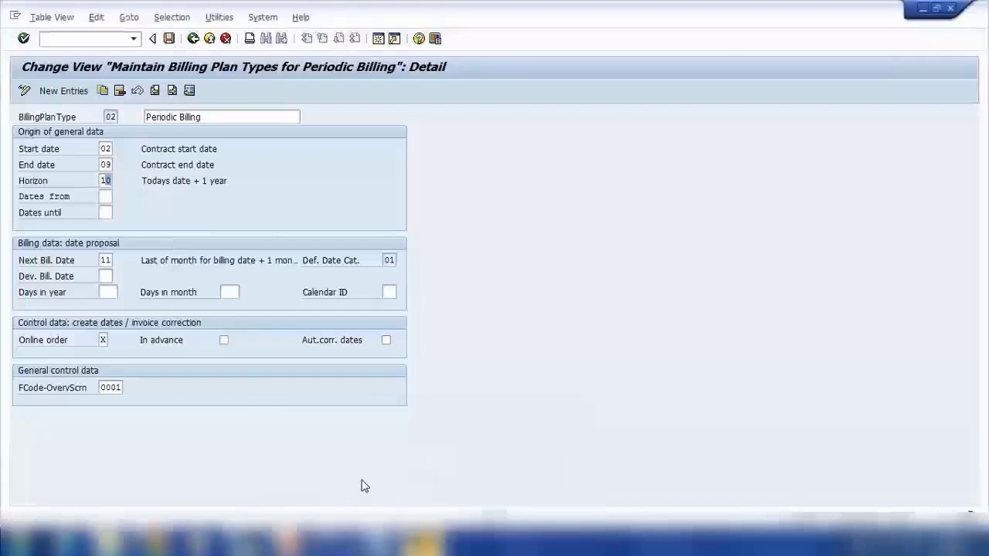
Step: Switch to the service and maintenance contract and open the billing plan of item 10, material P-109
{"action": "left_click", "coordinate": [337, 463]}
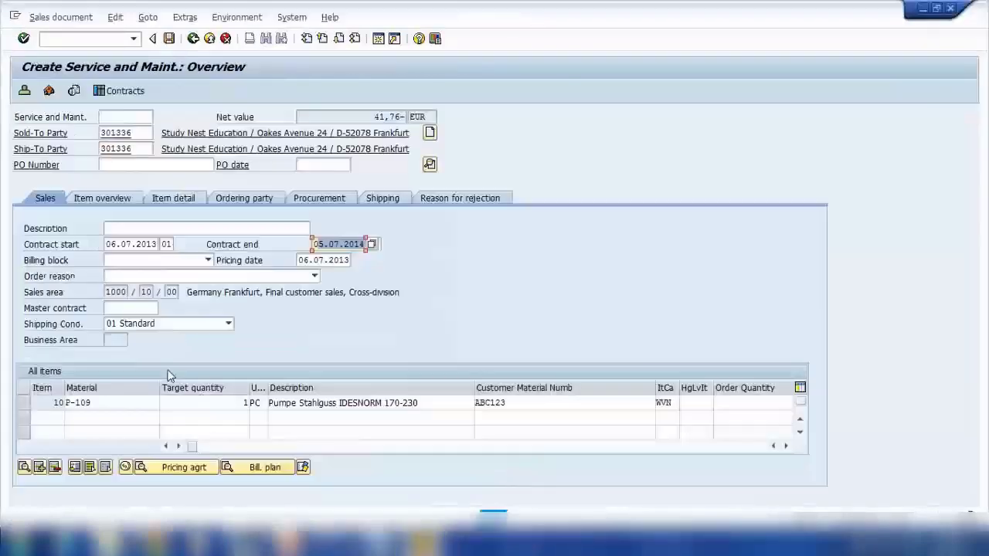
{"action": "left_click", "coordinate": [136, 403]}
{"action": "double_click", "coordinate": [139, 402]}
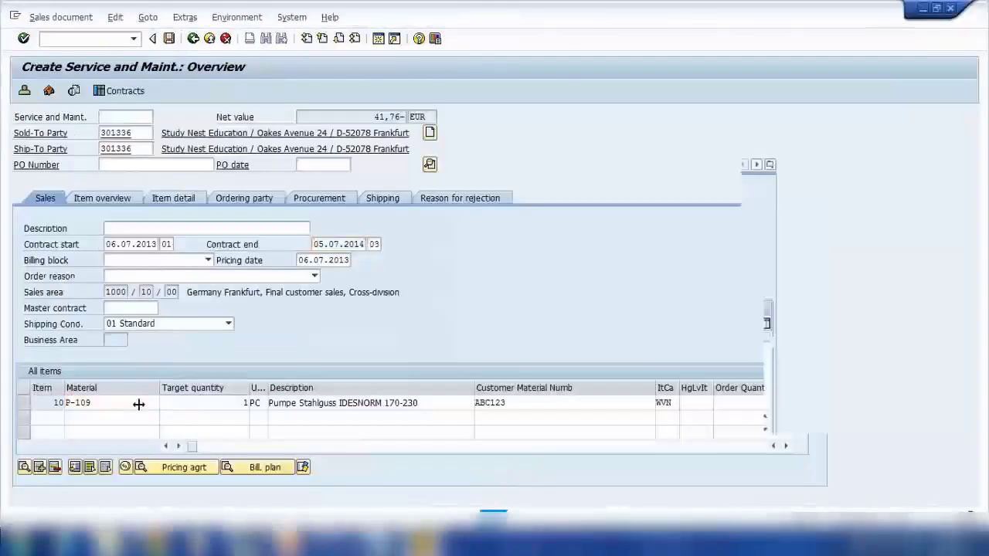
{"action": "scroll", "coordinate": [147, 387], "scroll_direction": "down", "scroll_amount": 1}
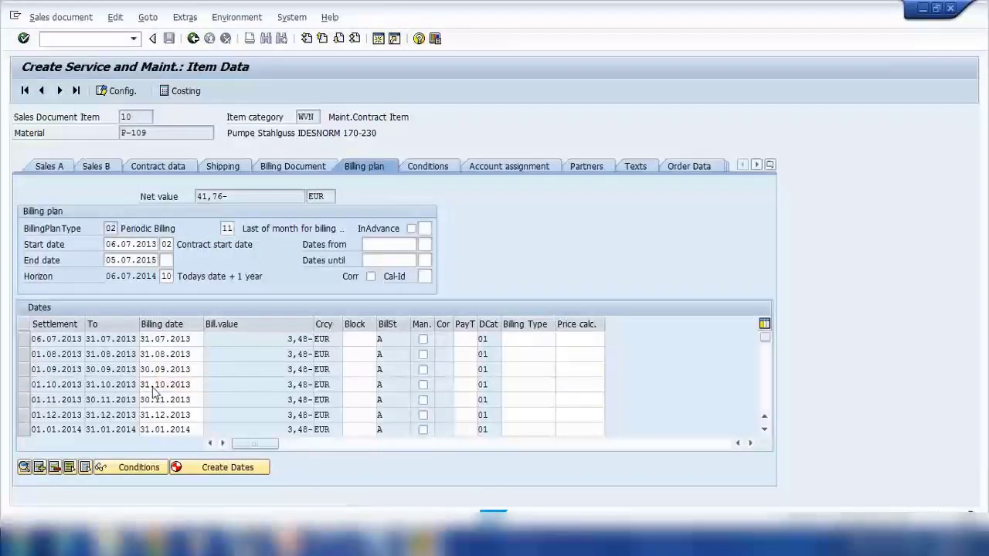
Step: Examine the last settlement period in the P-109 billing plan against the plan's horizon rule
{"action": "scroll", "coordinate": [156, 394], "scroll_direction": "down", "scroll_amount": 2}
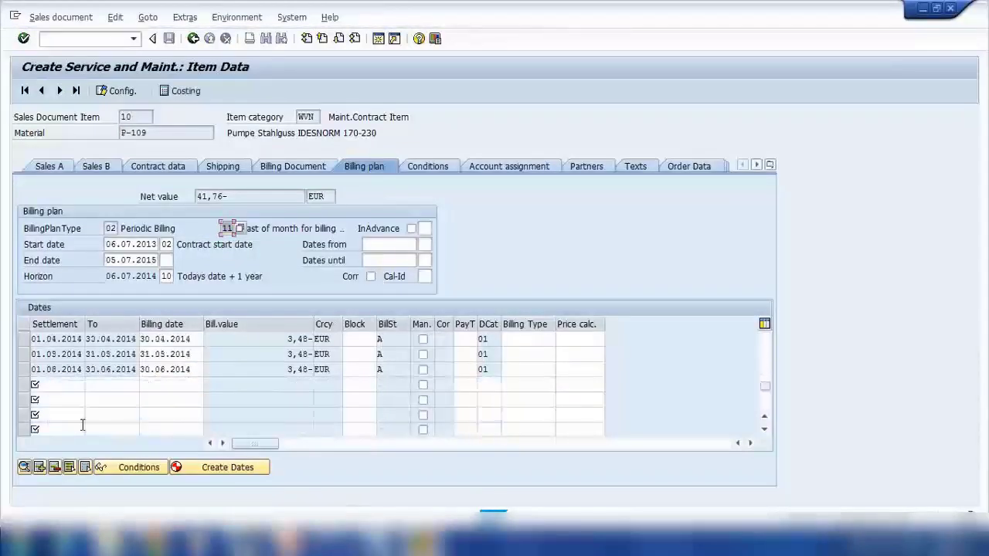
{"action": "left_click", "coordinate": [23, 371]}
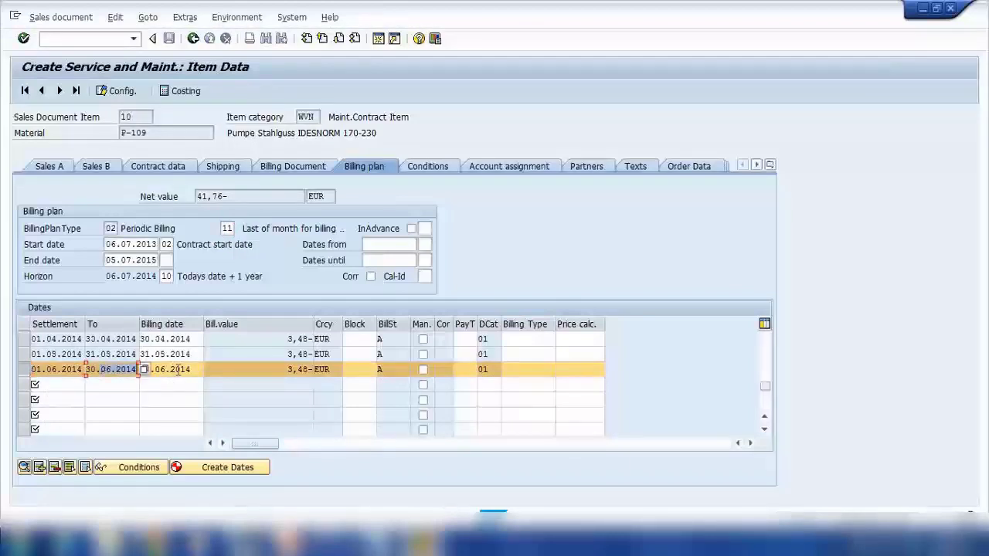
{"action": "left_click_drag", "start_coordinate": [113, 374], "coordinate": [87, 371]}
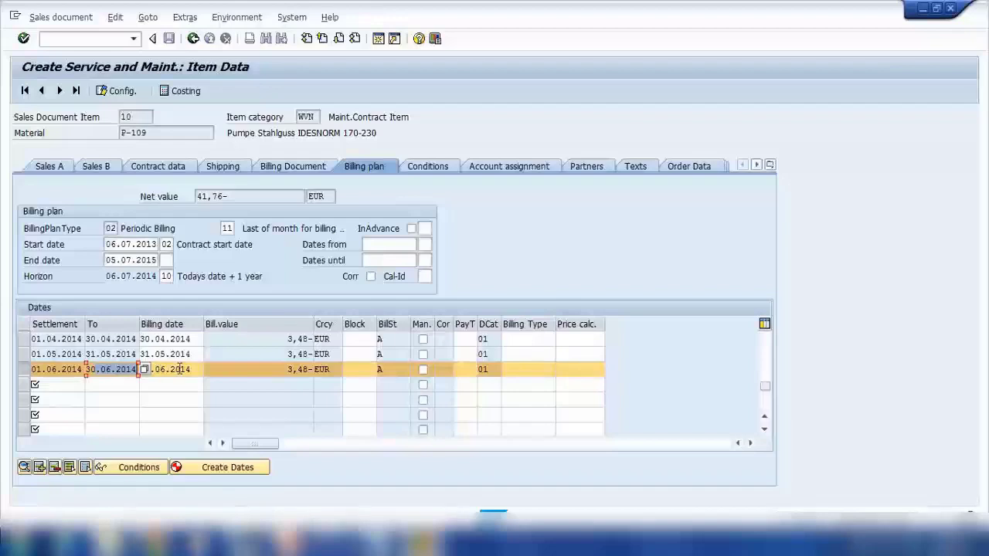
{"action": "left_click", "coordinate": [166, 276]}
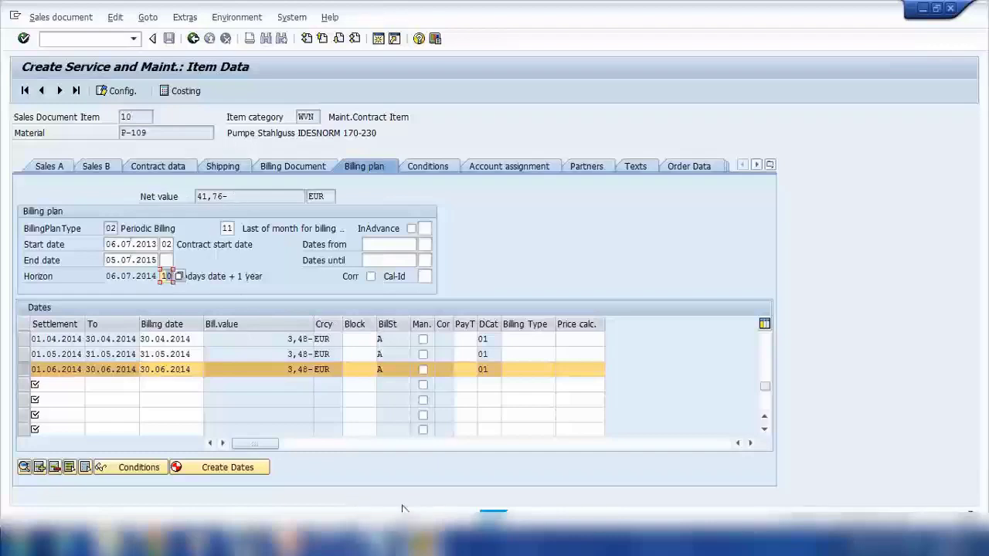
Step: Switch to the billing plan type 02 customizing, view the date determination rules for the next billing date, and close the list without choosing one
{"action": "mouse_move", "coordinate": [425, 533]}
{"action": "left_click", "coordinate": [332, 471]}
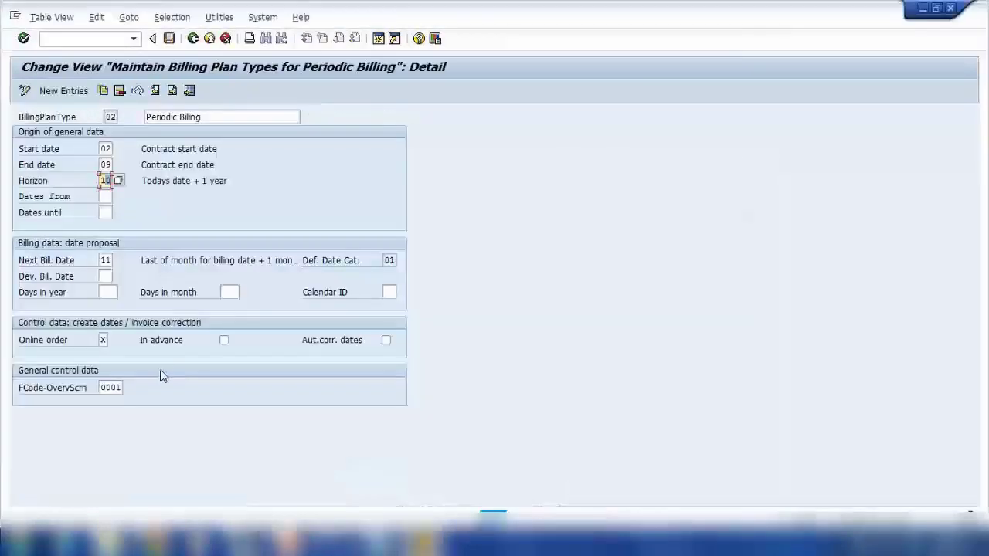
{"action": "left_click", "coordinate": [102, 261]}
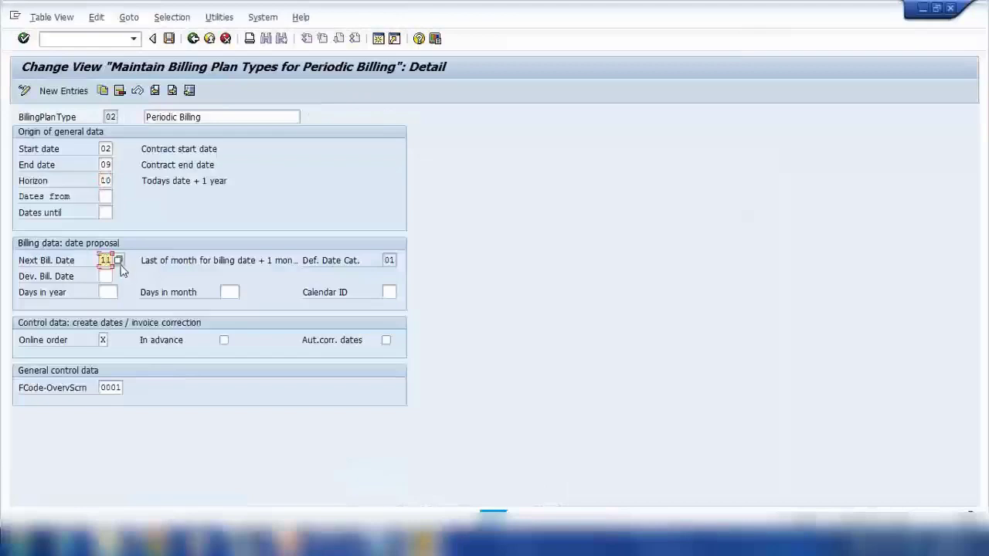
{"action": "left_click", "coordinate": [118, 261]}
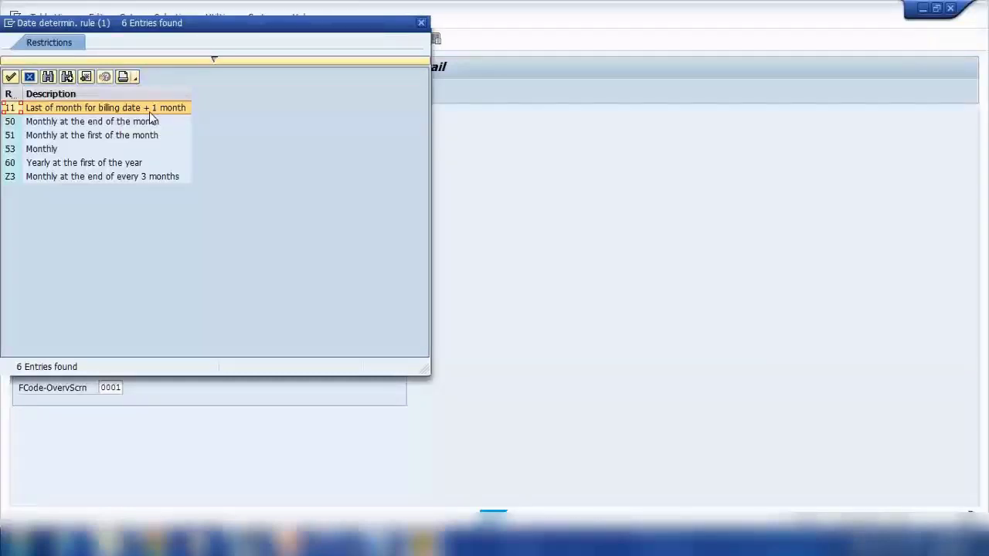
{"action": "left_click", "coordinate": [421, 22]}
Step: Return to the P-109 contract billing plan and compare the billing date of the last settlement period with the horizon rule
{"action": "mouse_move", "coordinate": [430, 540]}
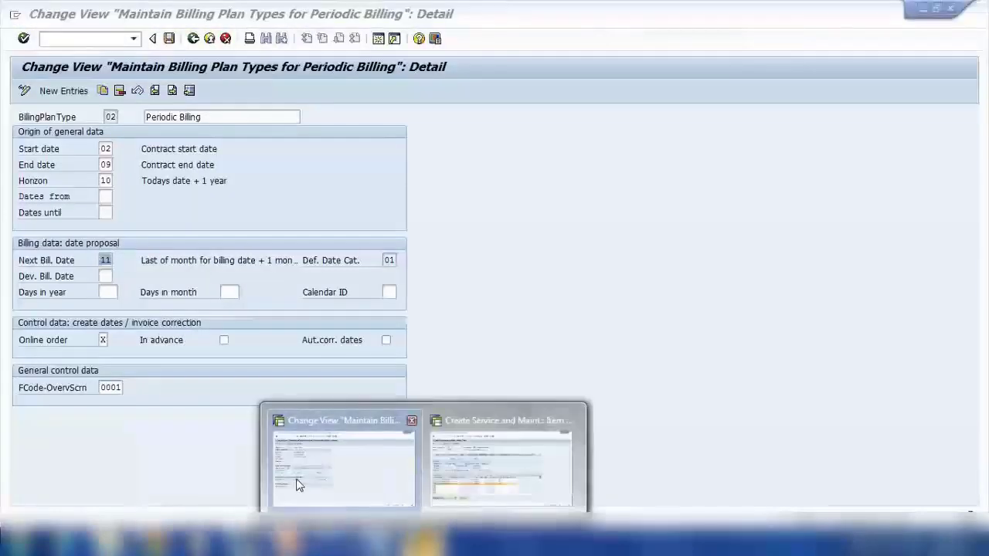
{"action": "left_click", "coordinate": [480, 488]}
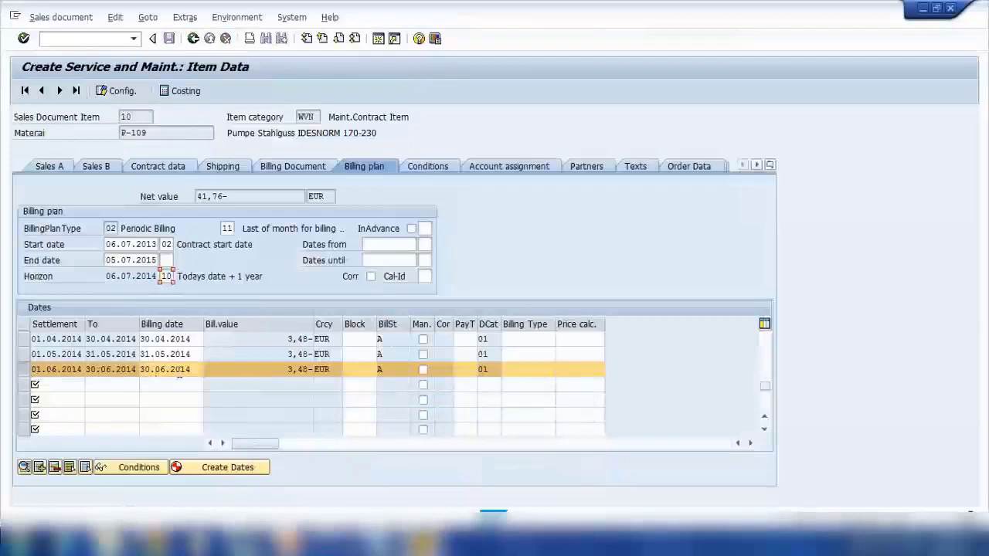
{"action": "left_click_drag", "start_coordinate": [182, 369], "coordinate": [173, 279]}
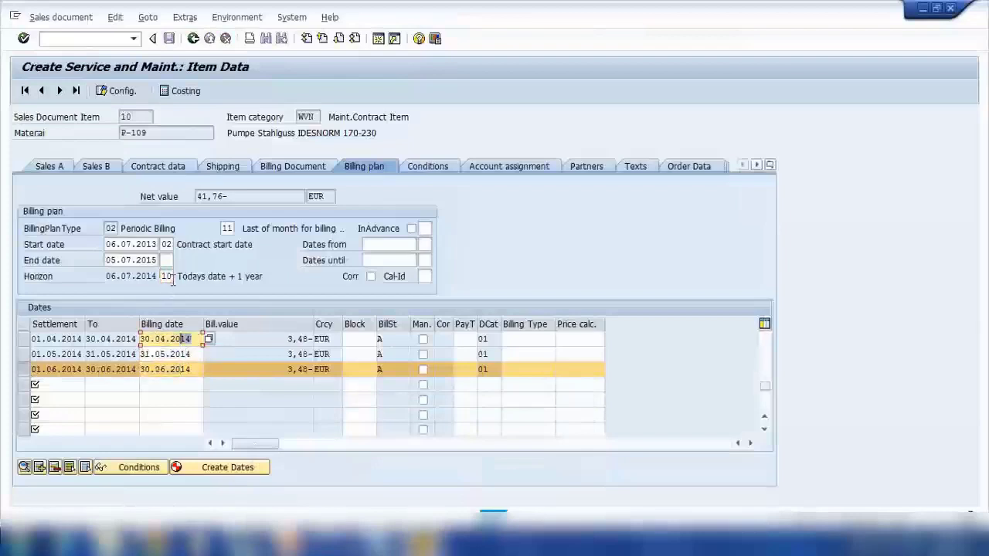
{"action": "left_click", "coordinate": [167, 276]}
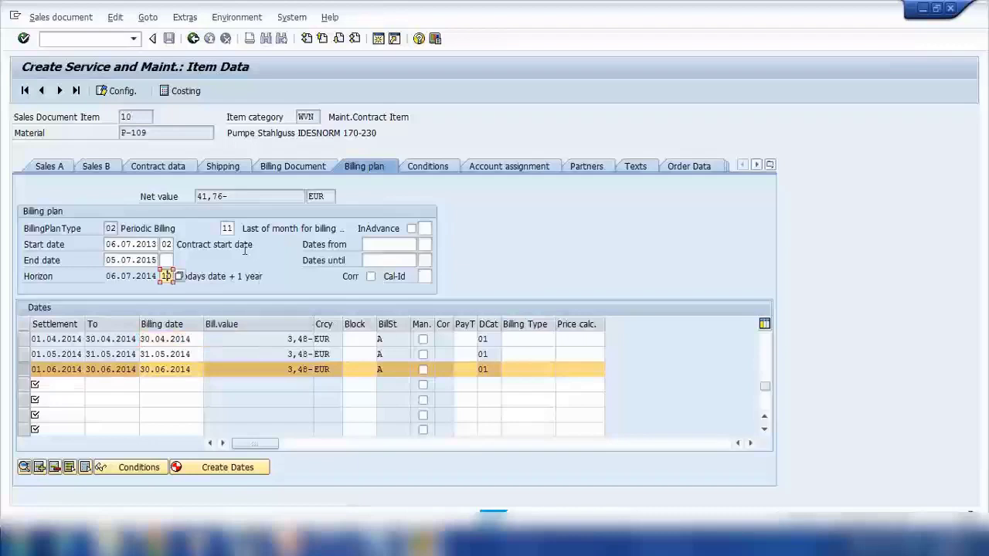
{"action": "left_click", "coordinate": [24, 370]}
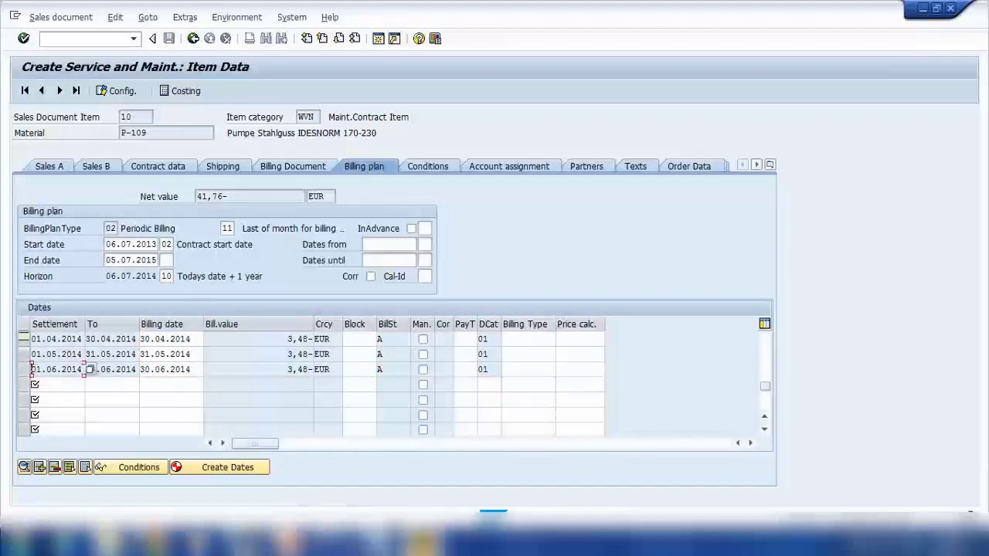
Step: Switch back to the billing plan type 02 customizing and review the rule assigned to the next billing date
{"action": "left_click", "coordinate": [423, 542]}
{"action": "left_click", "coordinate": [348, 476]}
{"action": "left_click", "coordinate": [106, 260]}
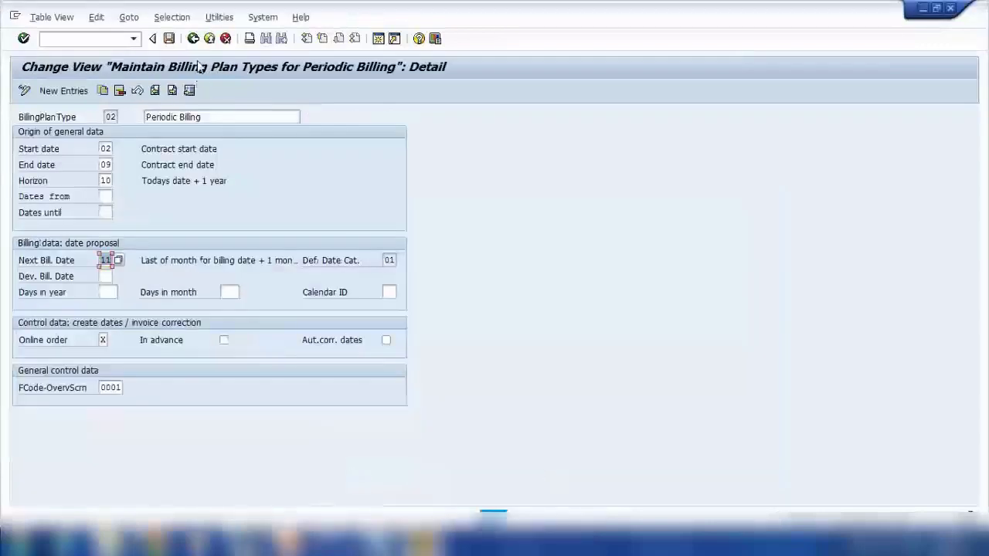